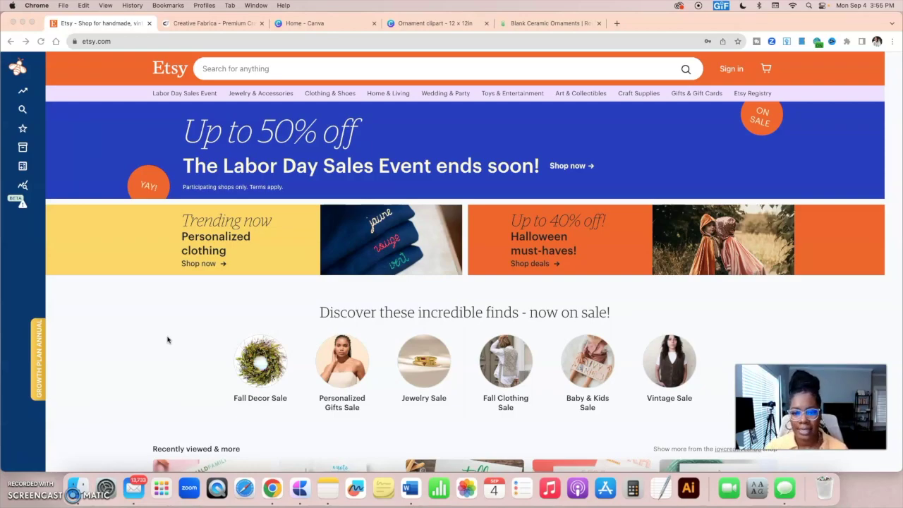
Search Etsy for "family portrait ornaments"
left_click(250, 71)
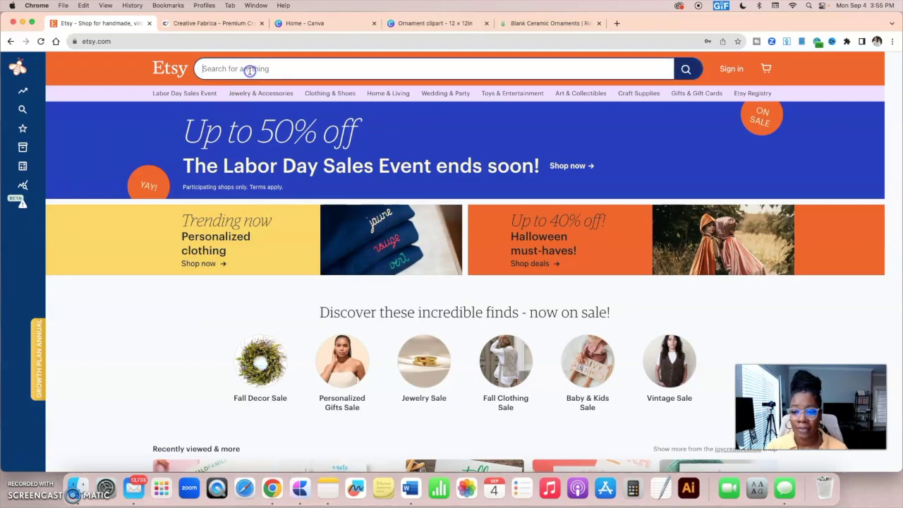
type("famil")
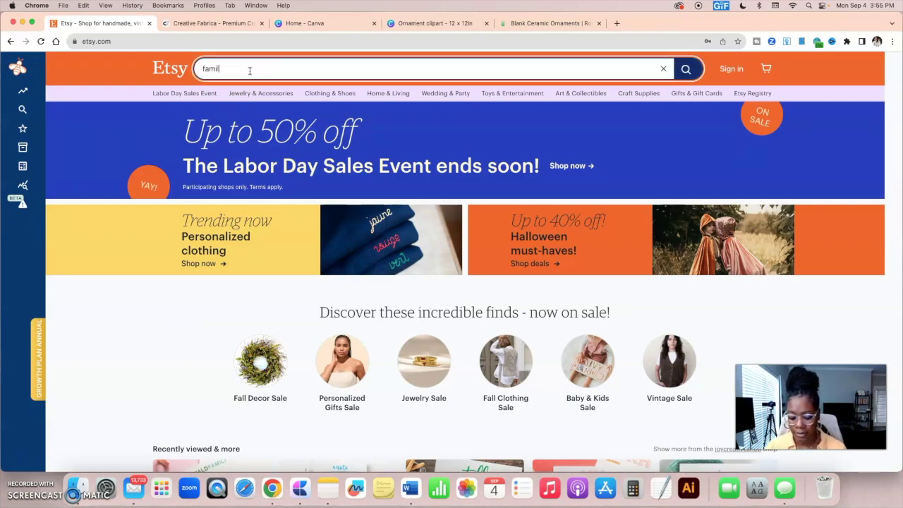
type("y portrait")
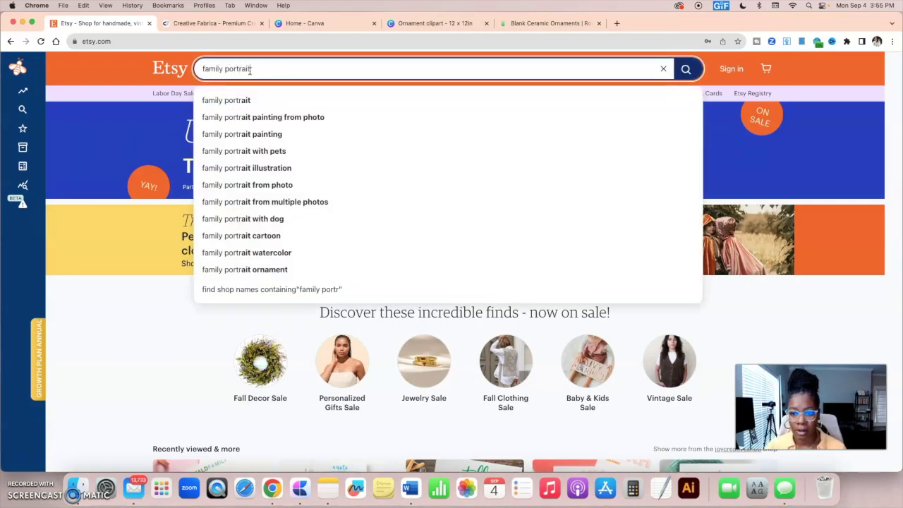
type(" ornaments")
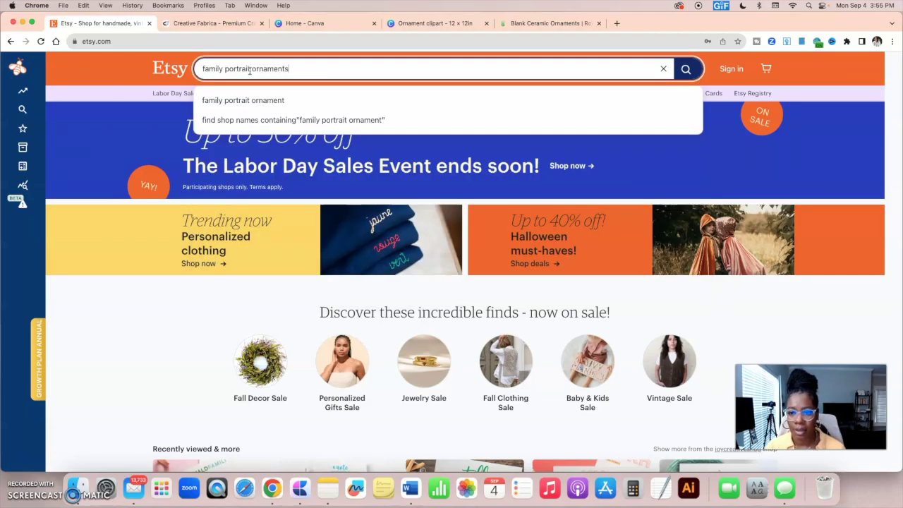
key("Return")
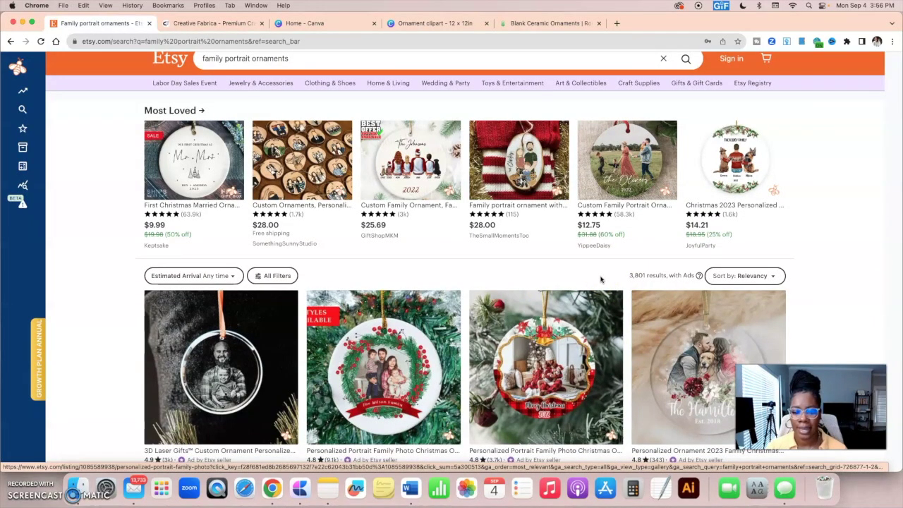
Look through the family portrait ornament listings, comparing their designs, materials and prices
scroll(557, 271, "down", 3)
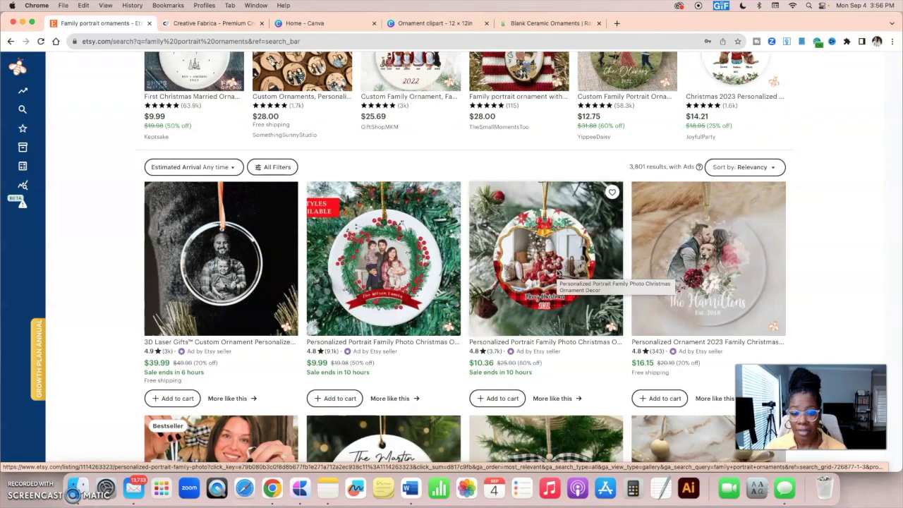
scroll(556, 272, "down", 5)
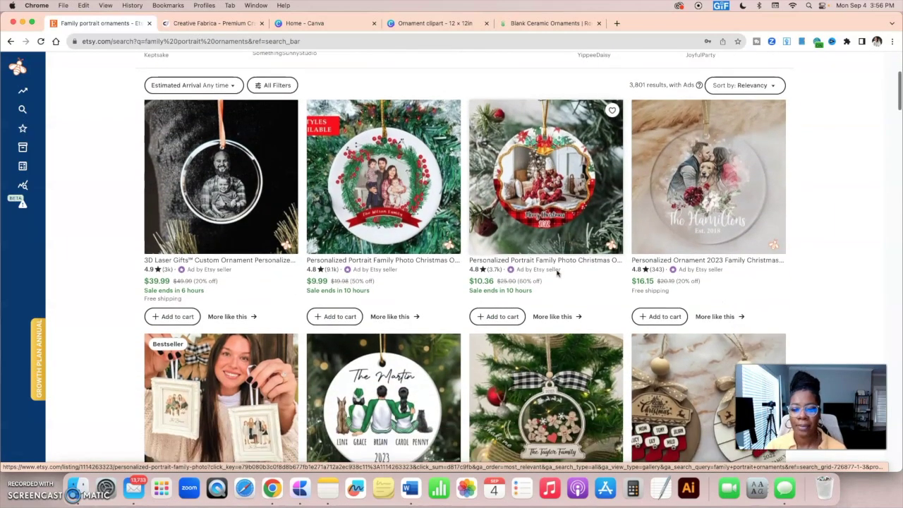
scroll(558, 273, "down", 2)
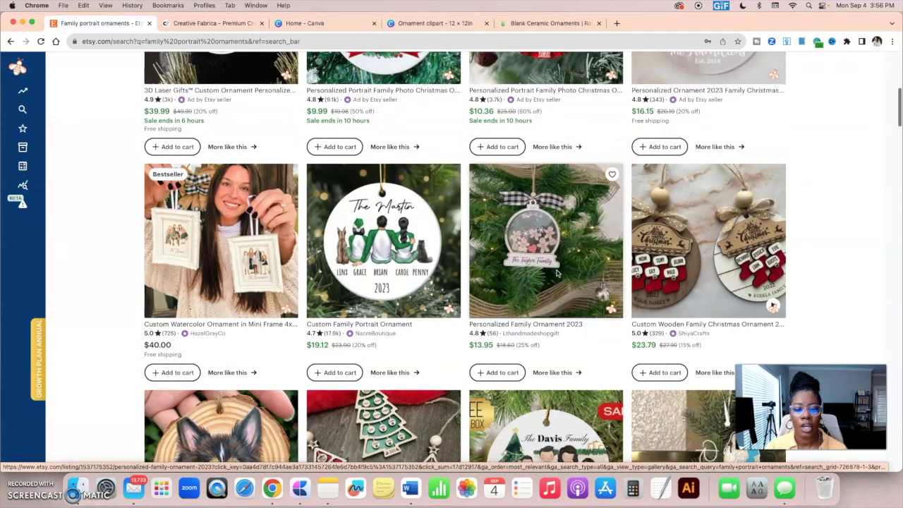
scroll(585, 278, "down", 2)
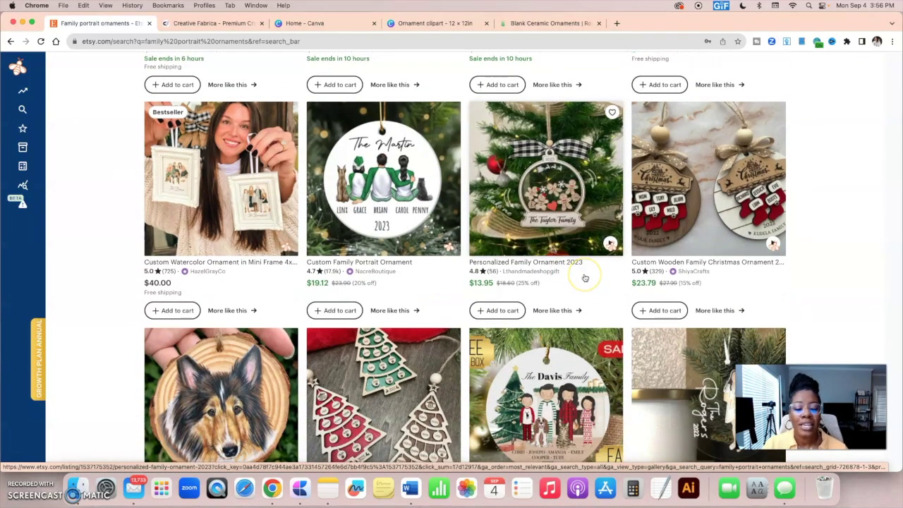
scroll(583, 272, "down", 2)
scroll(444, 261, "down", 6)
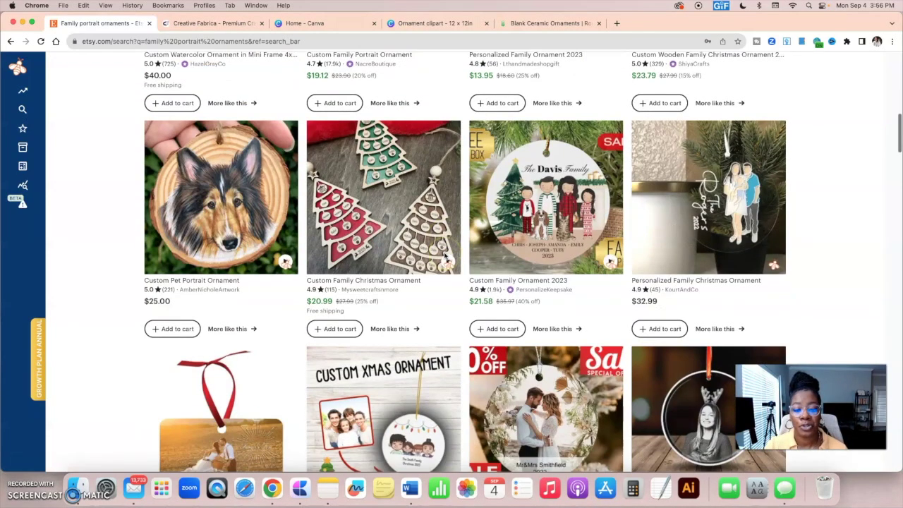
scroll(446, 286, "down", 4)
scroll(446, 310, "down", 1)
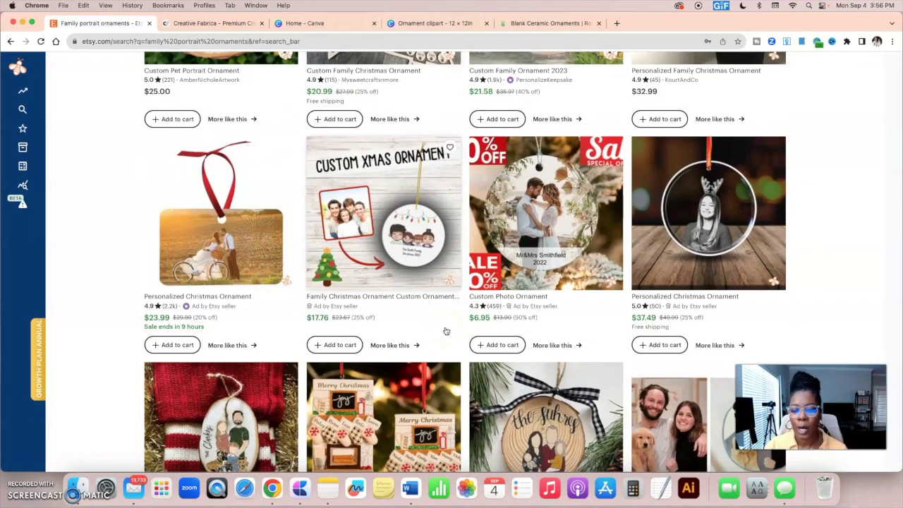
scroll(446, 331, "down", 5)
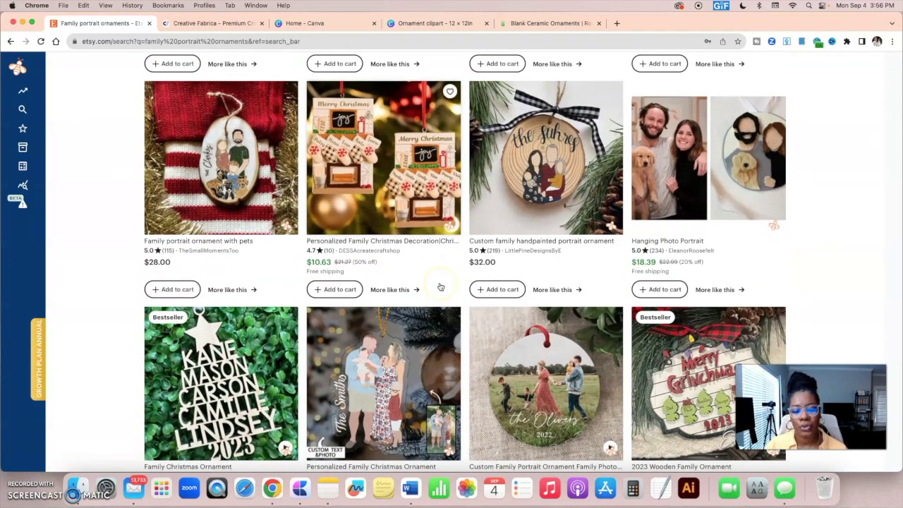
scroll(440, 310, "down", 3)
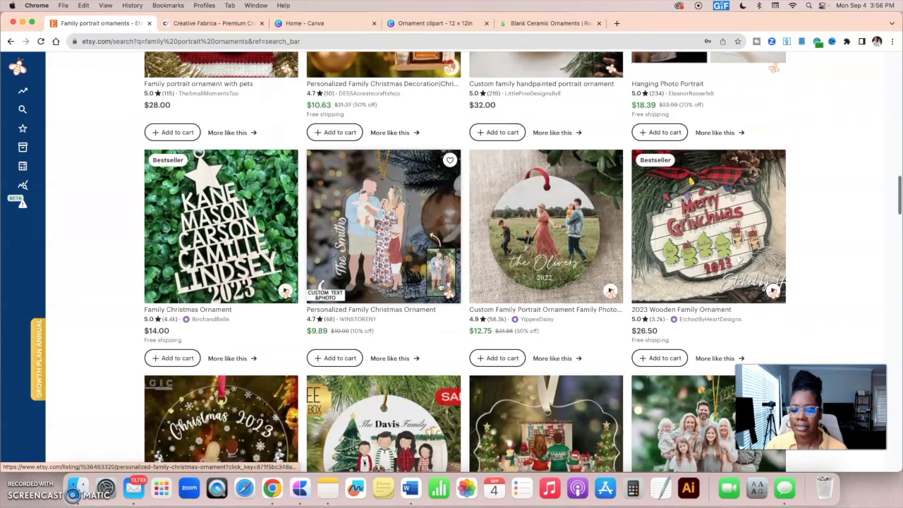
left_click(439, 337)
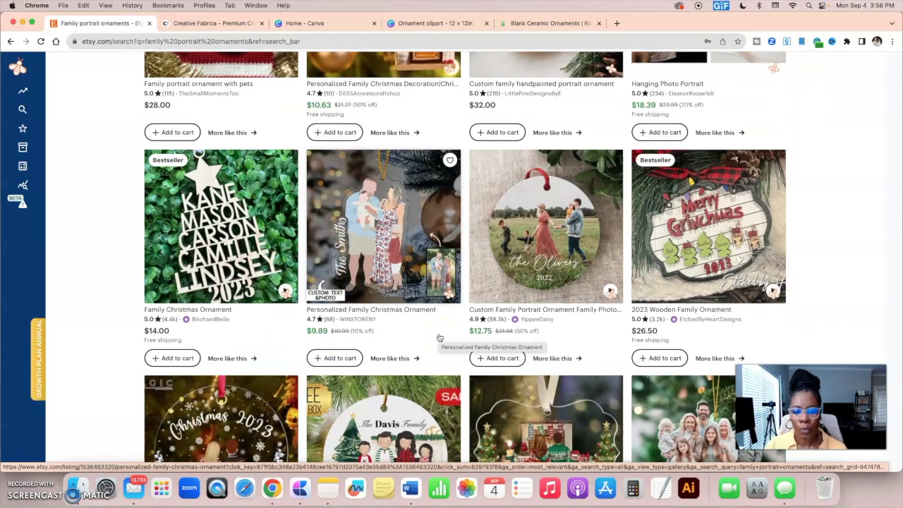
scroll(440, 337, "down", 4)
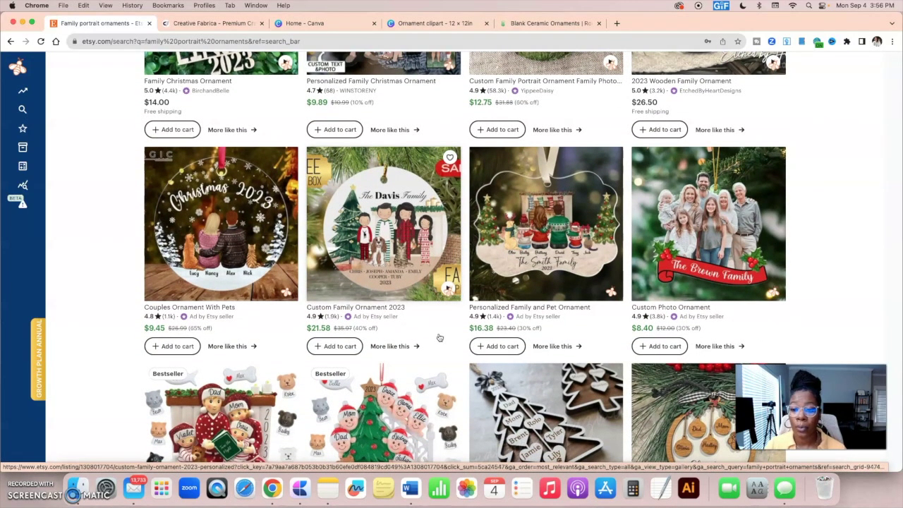
scroll(440, 338, "down", 3)
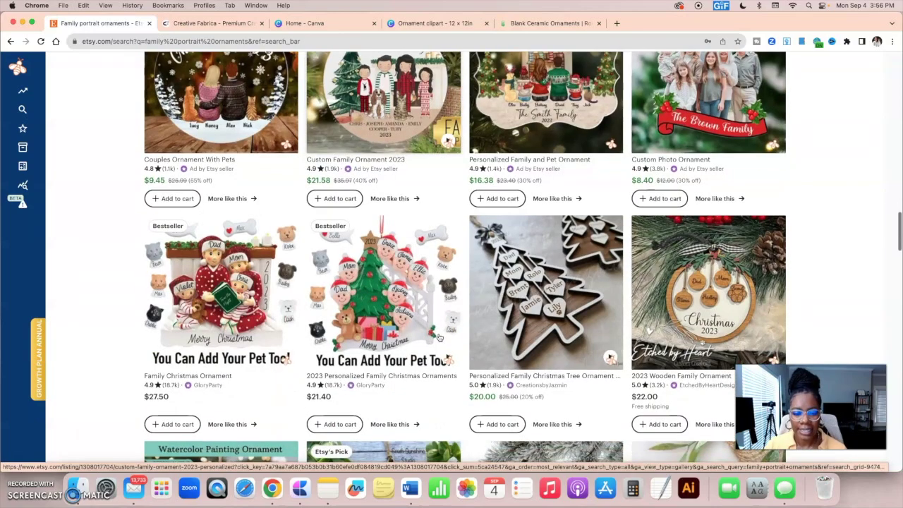
scroll(446, 400, "down", 4)
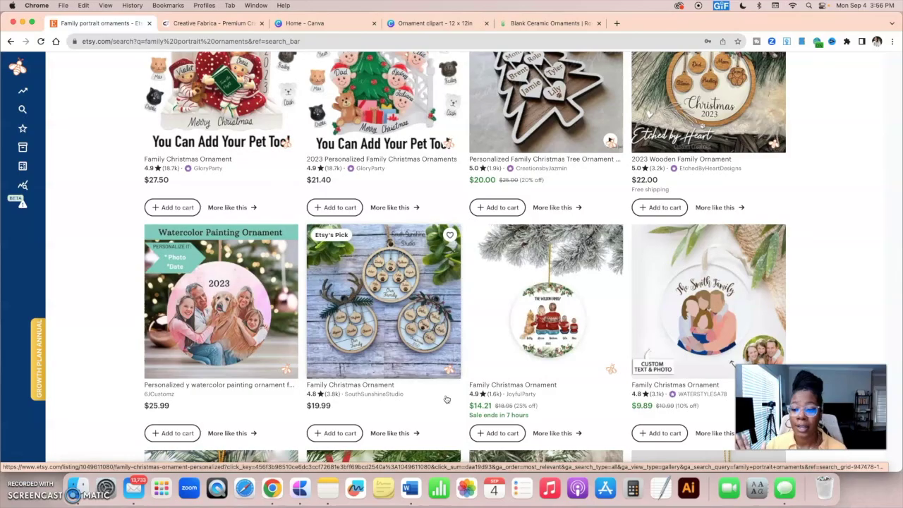
scroll(446, 400, "up", 10)
scroll(446, 400, "up", 5)
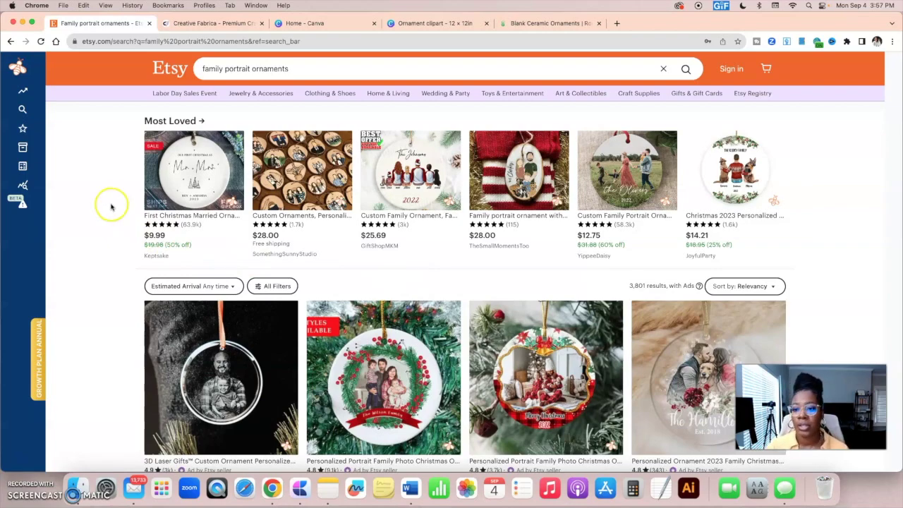
Open EverBee's Product Analytics for the ornament search and sort the listings by monthly sales, highest first
mouse_move(24, 90)
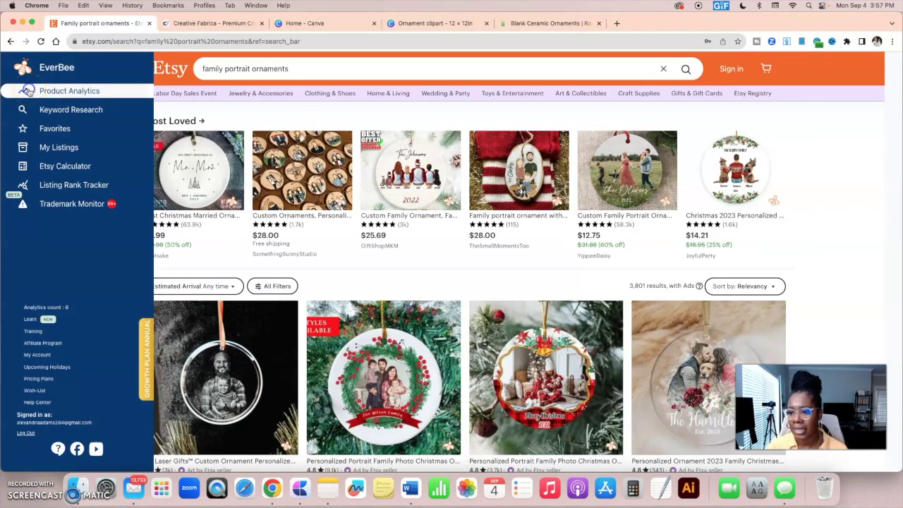
left_click(28, 92)
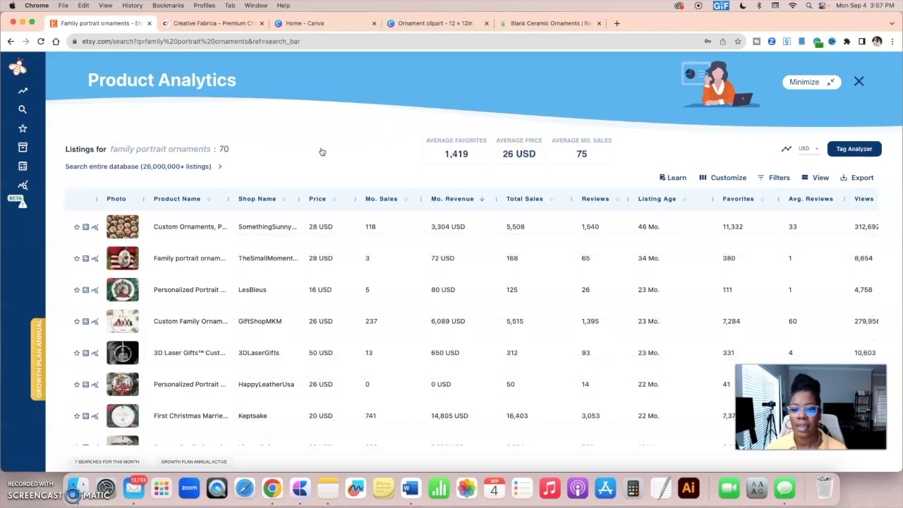
left_click(409, 201)
left_click(407, 200)
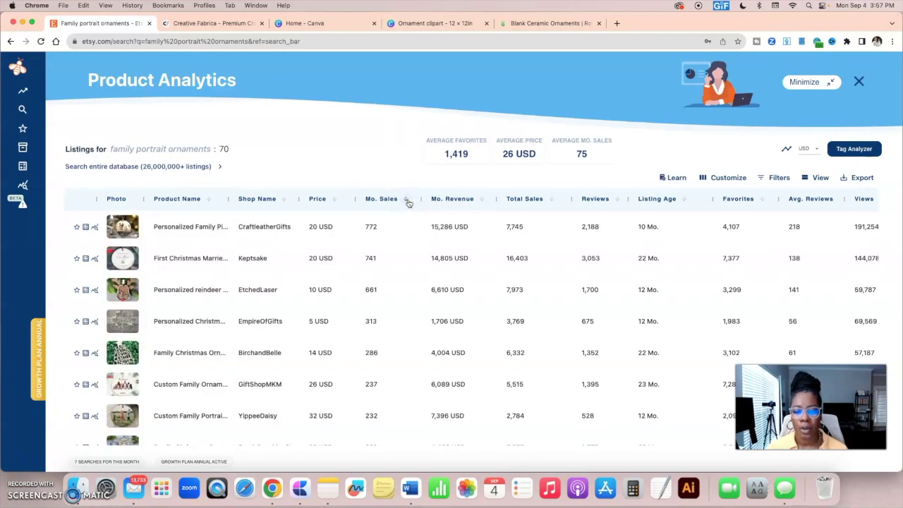
Examine the monthly sales, monthly revenue, total sales and listing age of the best-selling ornament listings
left_click(453, 268)
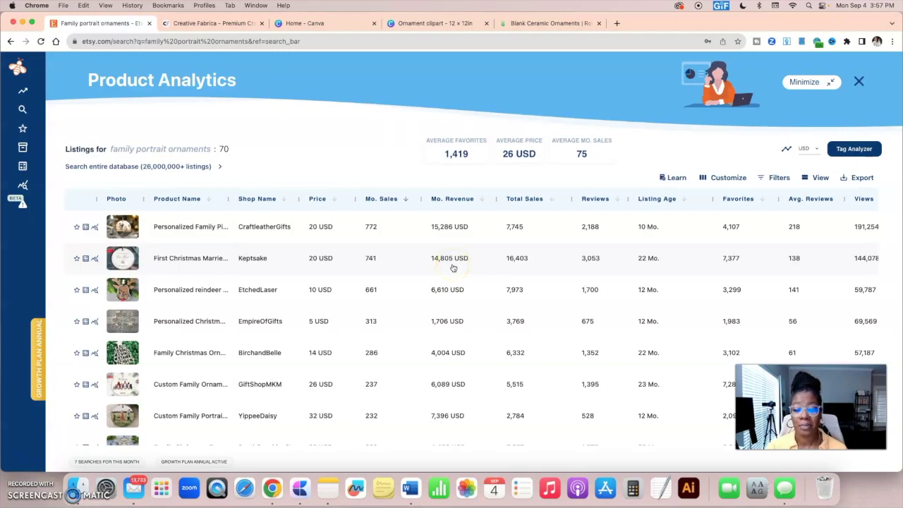
left_click(453, 290)
left_click(394, 237)
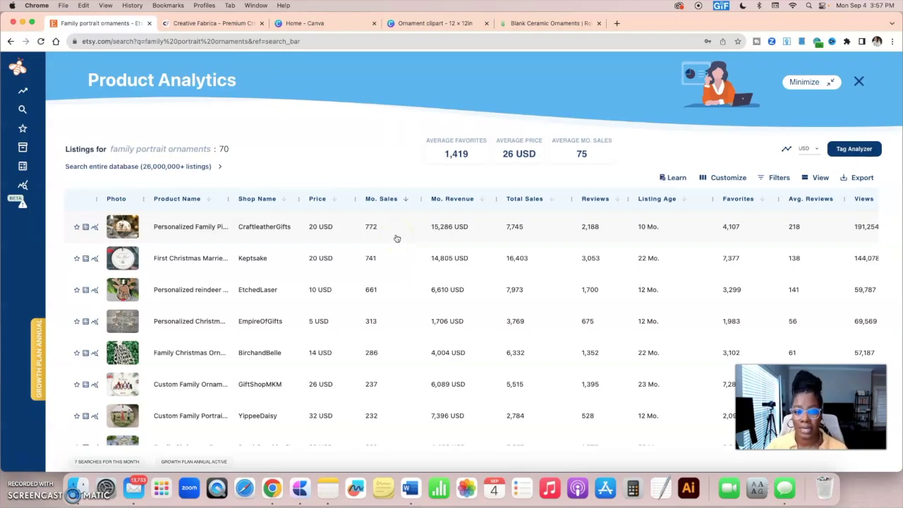
left_click(683, 234)
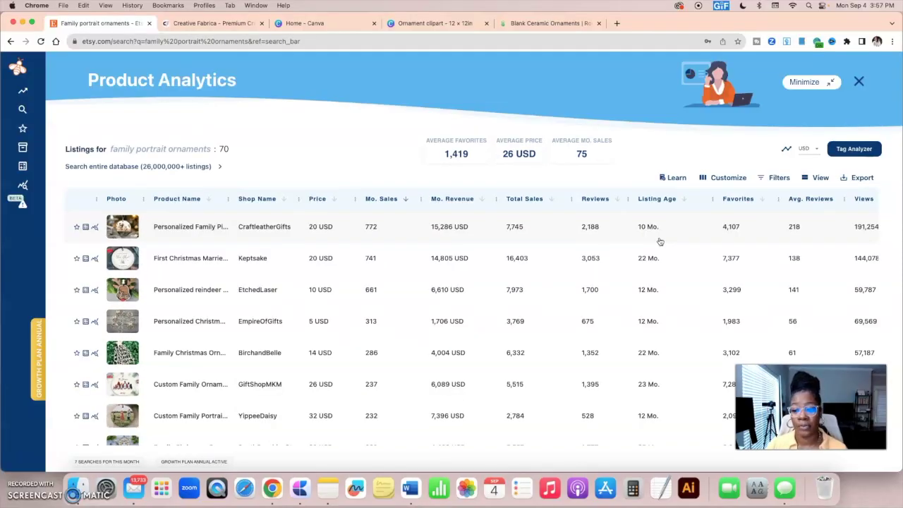
left_click(445, 241)
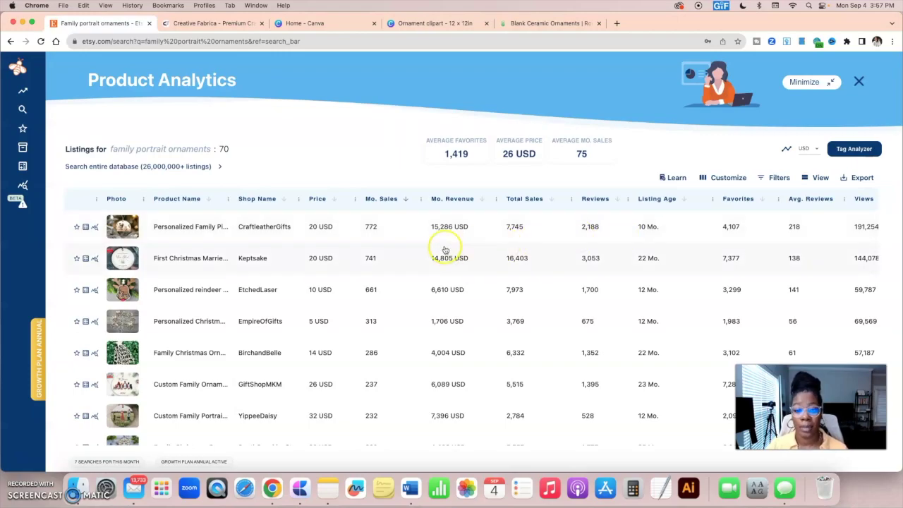
left_click(445, 242)
scroll(446, 243, "down", 1)
scroll(445, 243, "down", 1)
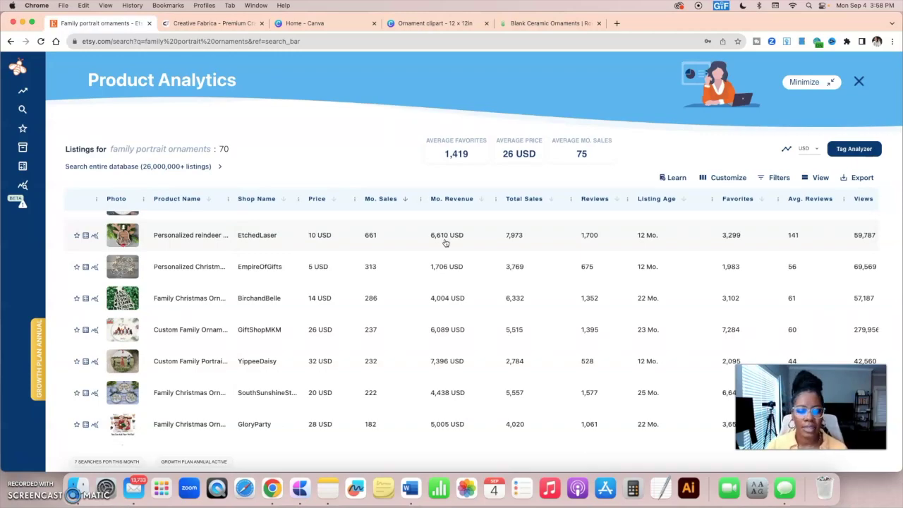
scroll(446, 243, "up", 1)
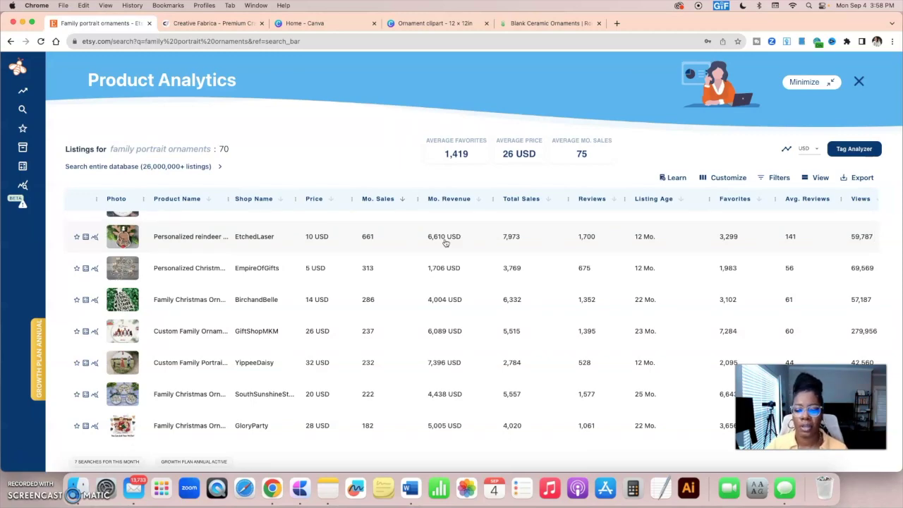
scroll(446, 243, "down", 1)
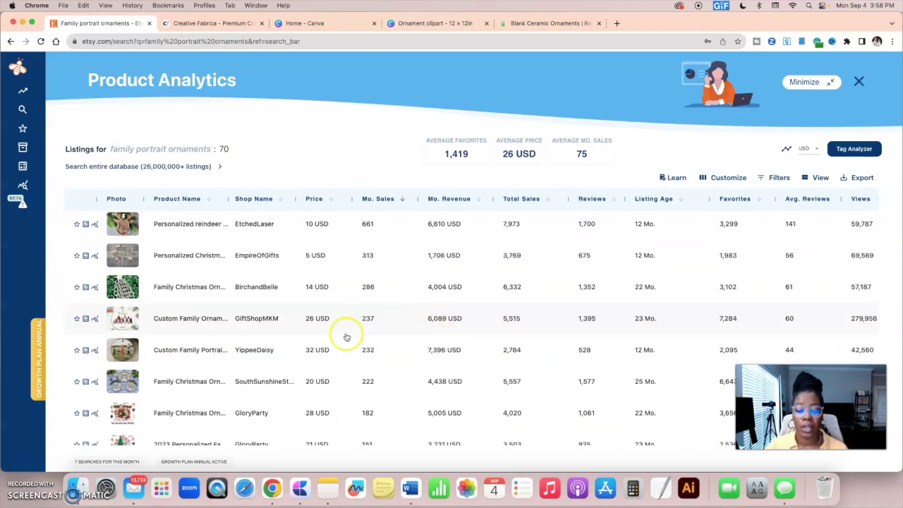
Open the listing details of GiftShopMKM's custom family ornament and review its sales figures and tag keywords
left_click(190, 321)
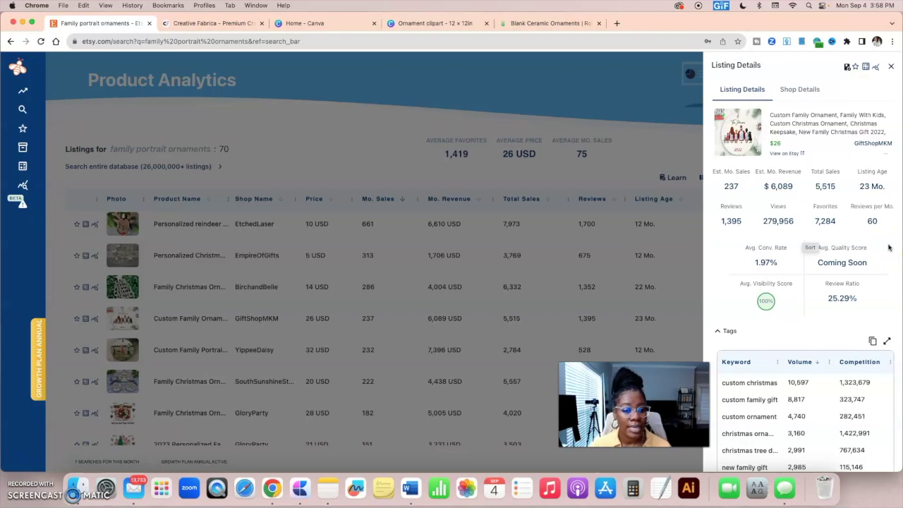
scroll(890, 247, "down", 5)
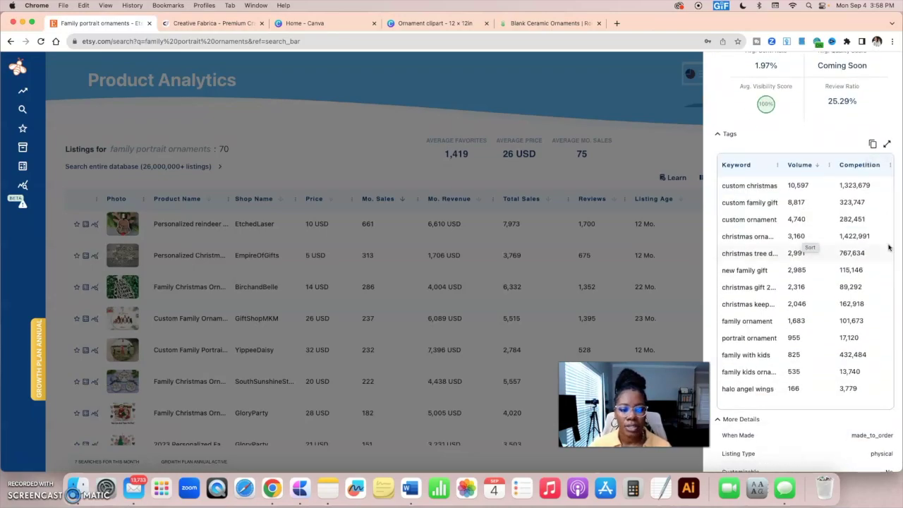
scroll(890, 247, "up", 1)
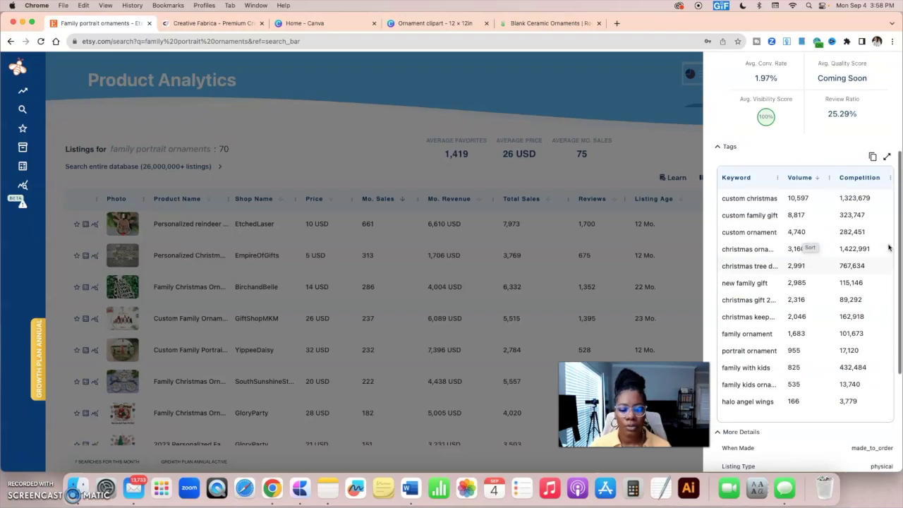
scroll(890, 247, "up", 1)
scroll(890, 247, "up", 1)
left_click(849, 236)
scroll(849, 237, "up", 1)
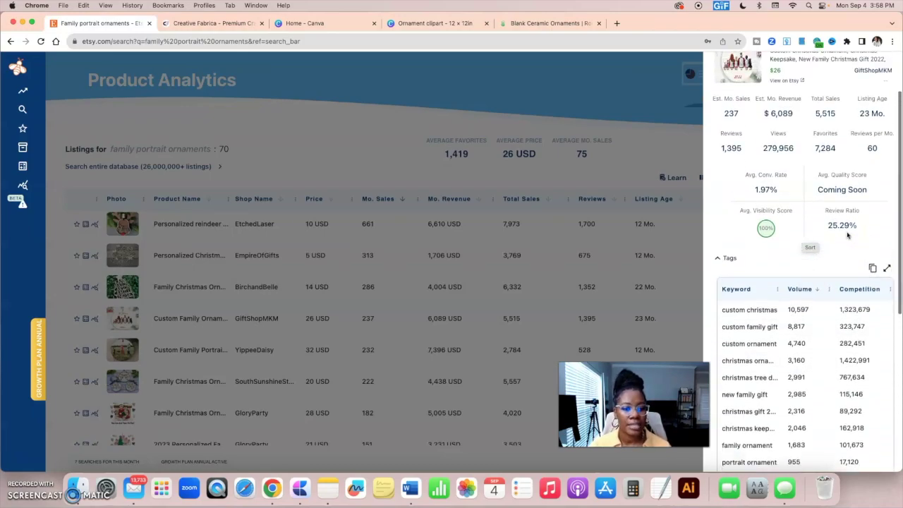
scroll(869, 235, "up", 1)
left_click(869, 235)
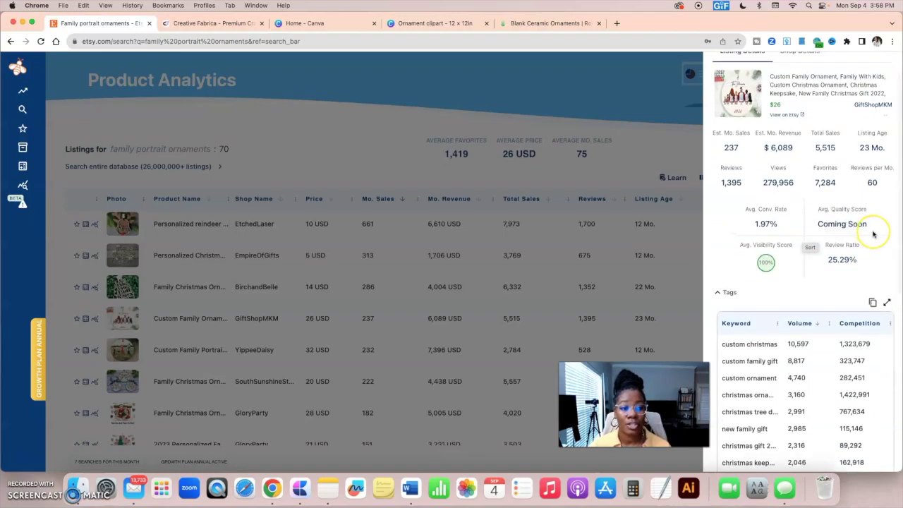
left_click(837, 117)
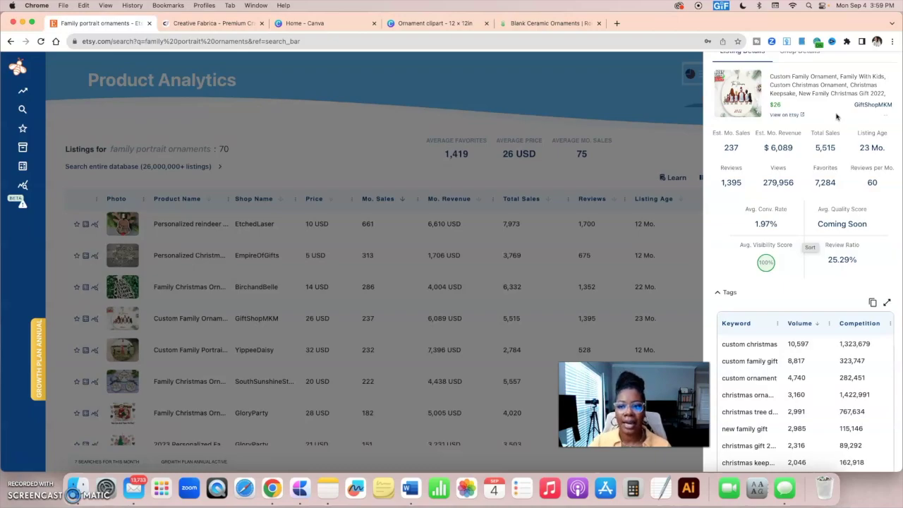
Switch to Creative Fabrica and search its library for "christmas family clipart"
left_click(196, 25)
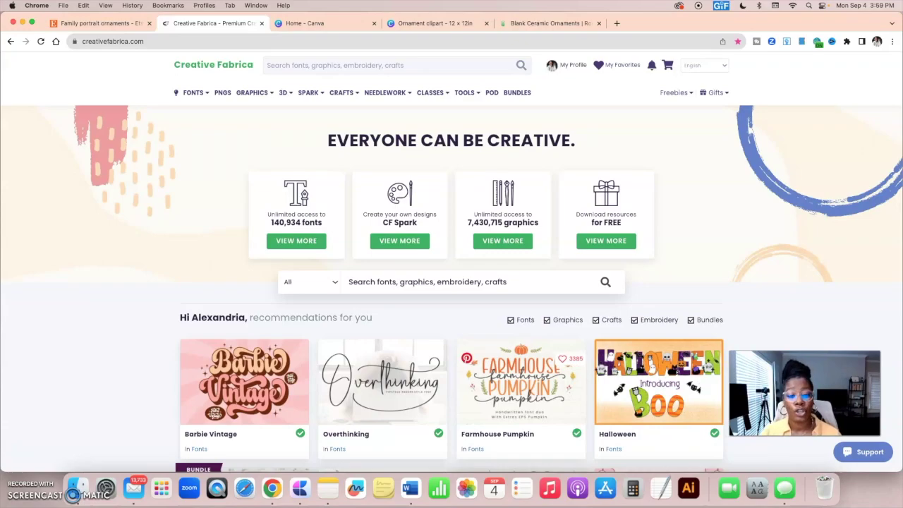
left_click(769, 302)
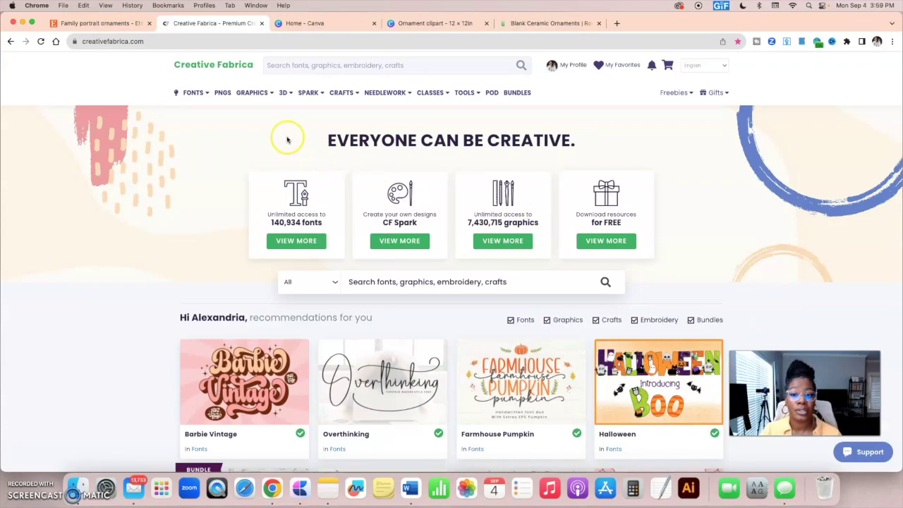
left_click(282, 70)
type("chris")
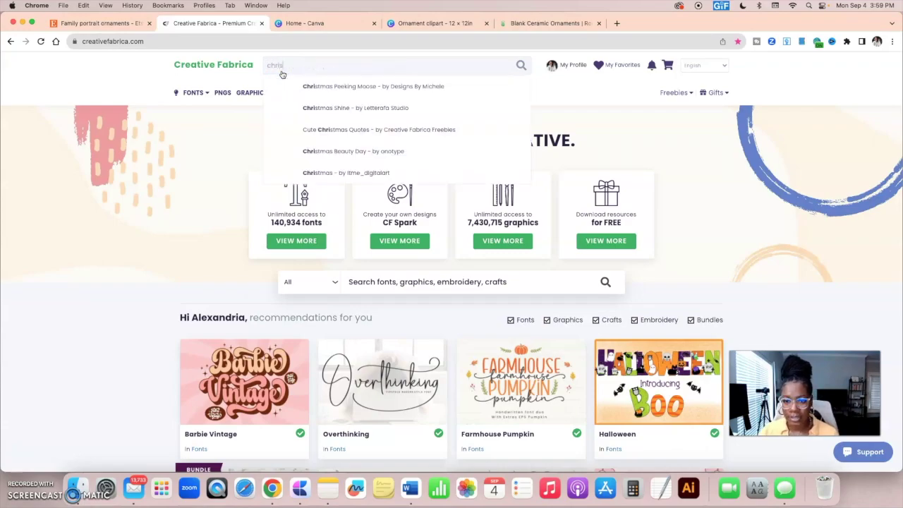
type("tmas family")
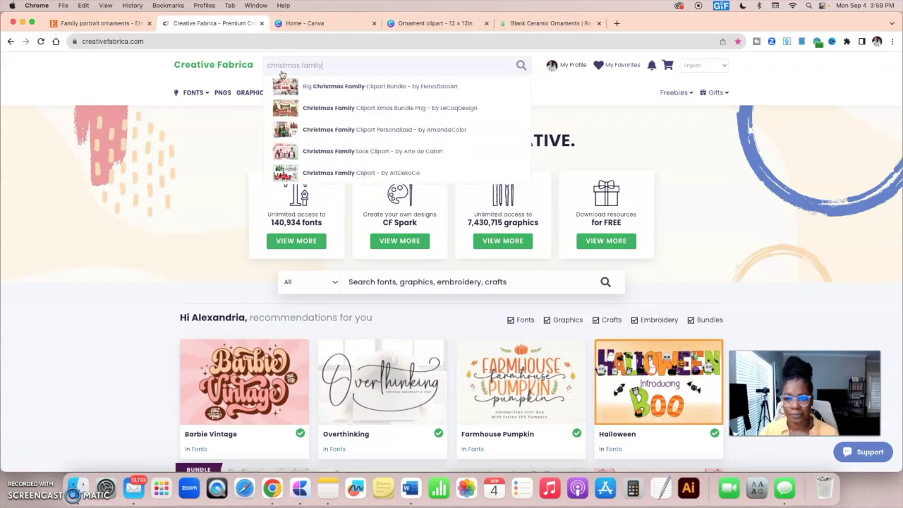
type(" clipart")
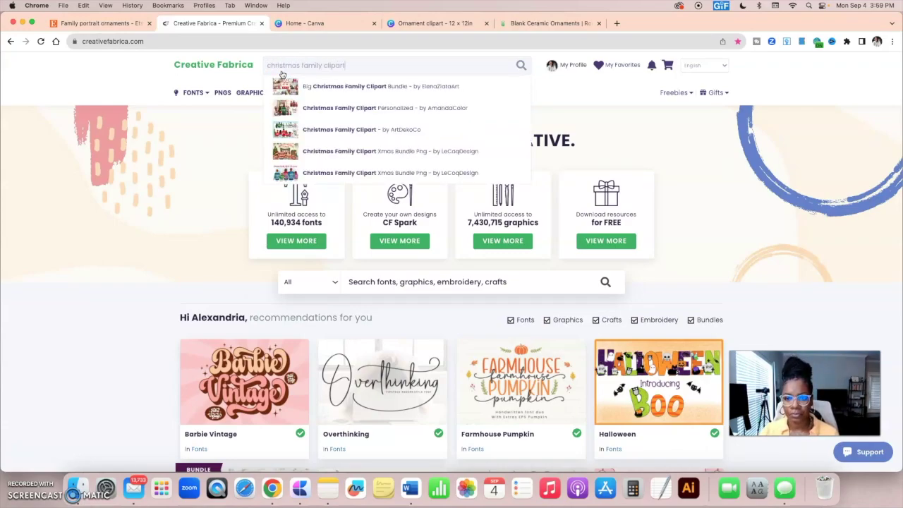
key("Return")
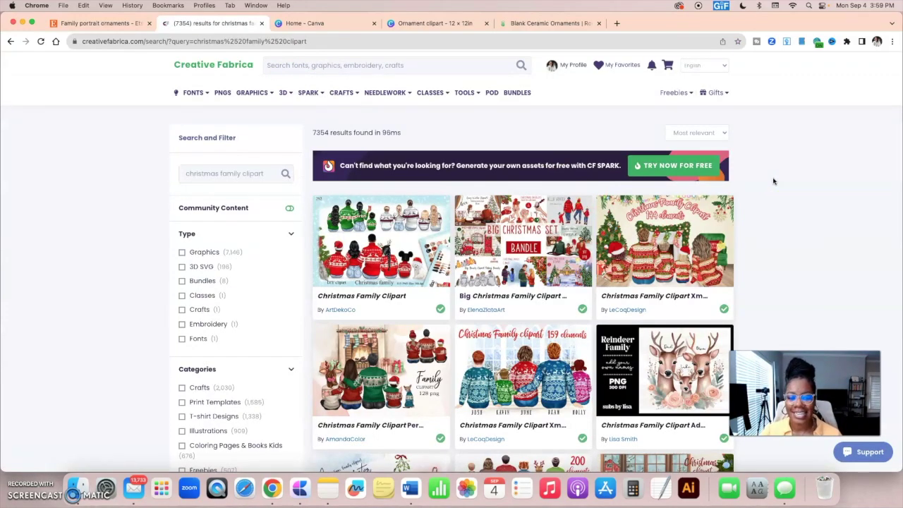
Open ArtDekoCo's Christmas Family Clipart from the search results in a separate tab, keeping the results page open
scroll(773, 182, "down", 1)
left_click(382, 248)
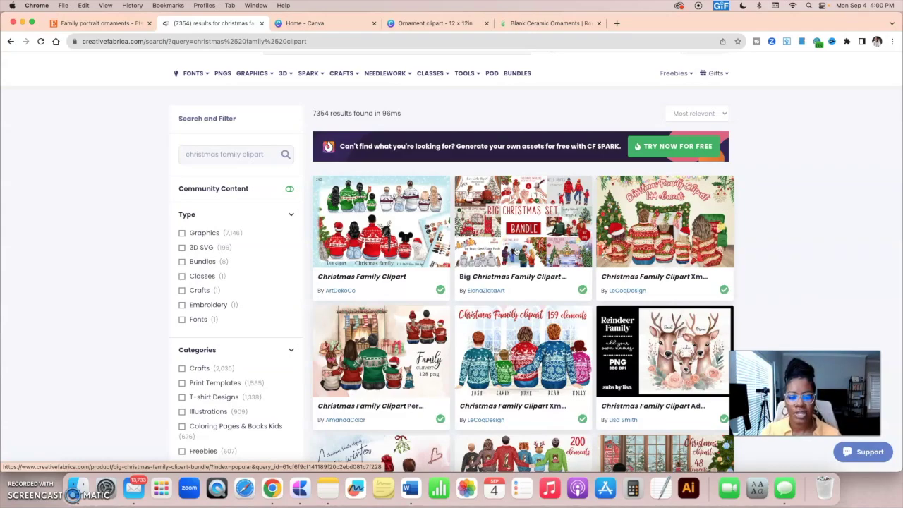
left_click(380, 215)
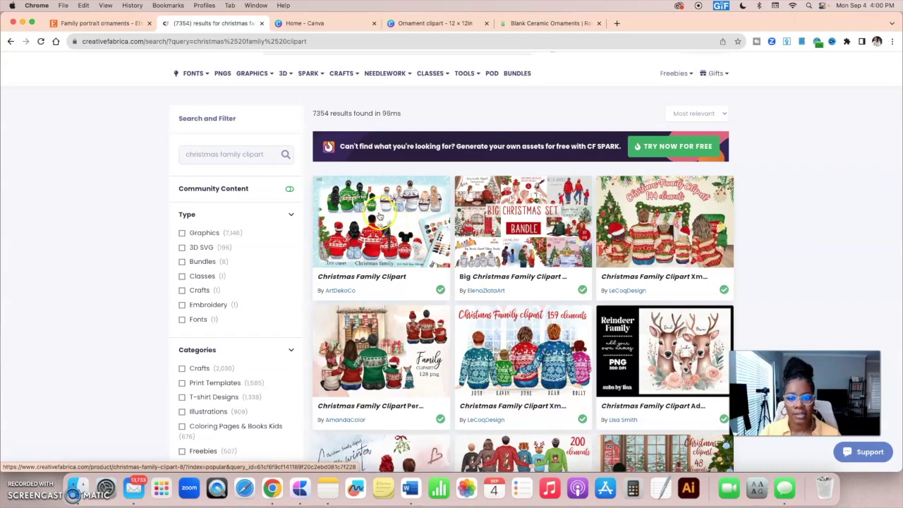
right_click(380, 215)
left_click(405, 218)
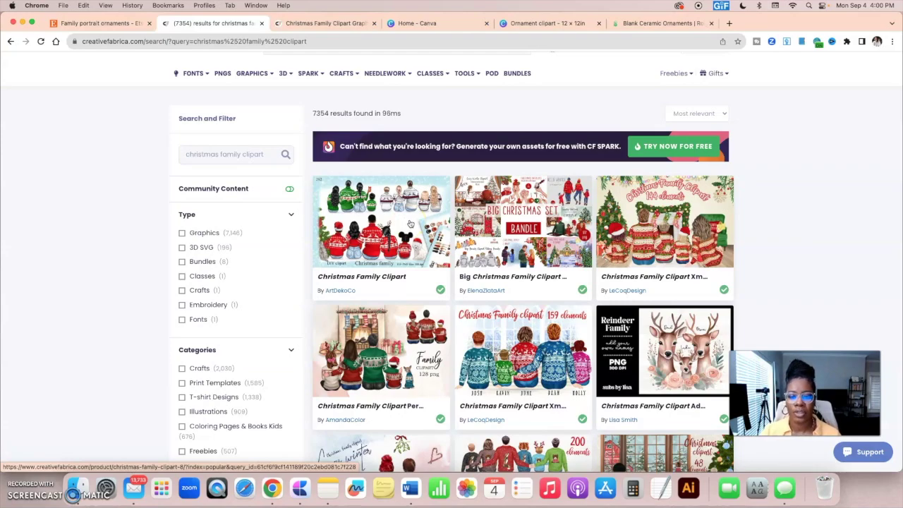
Look through the Christmas family clipart results, comparing the figure styles, poses, outfits and scenes of the different sets
scroll(446, 215, "down", 3)
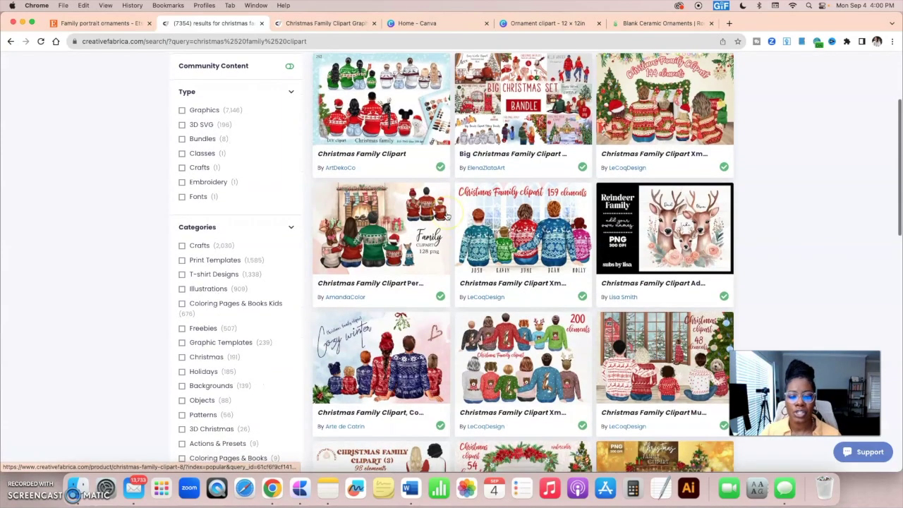
scroll(447, 215, "down", 3)
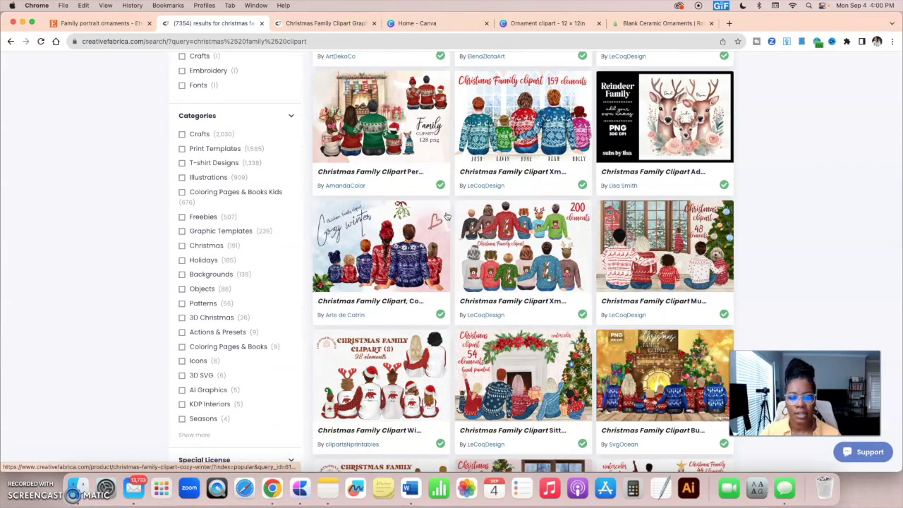
scroll(446, 215, "down", 2)
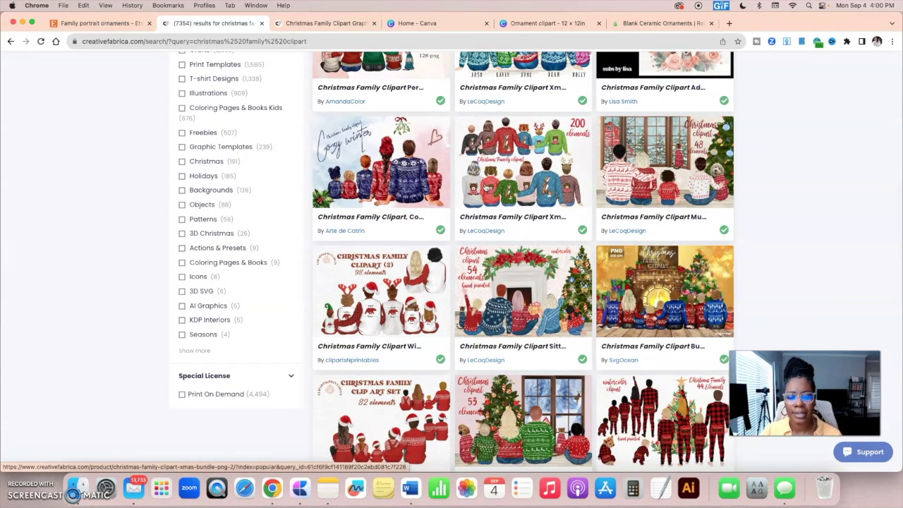
scroll(487, 187, "down", 2)
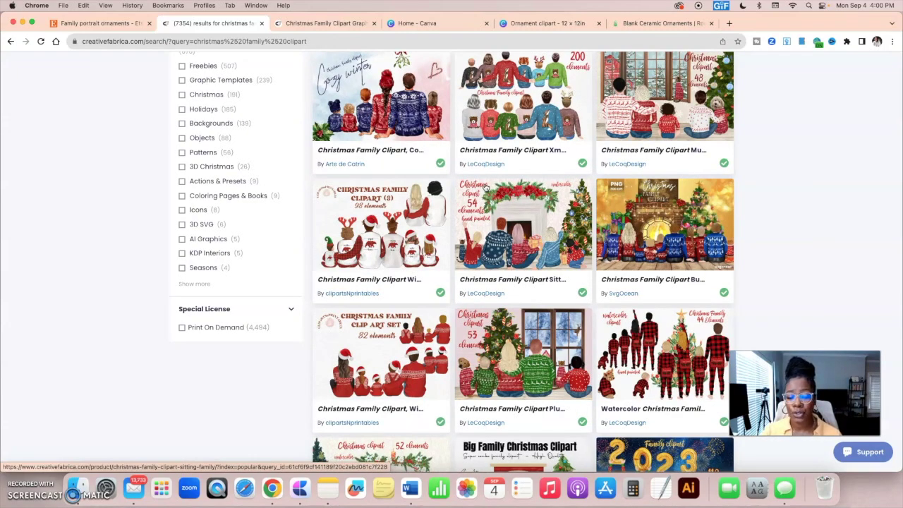
scroll(485, 187, "down", 2)
scroll(486, 187, "down", 1)
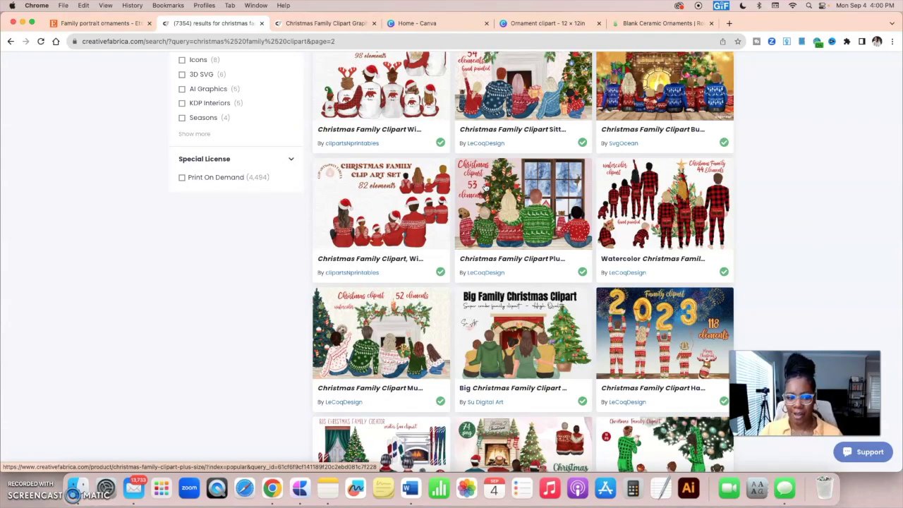
scroll(485, 187, "down", 3)
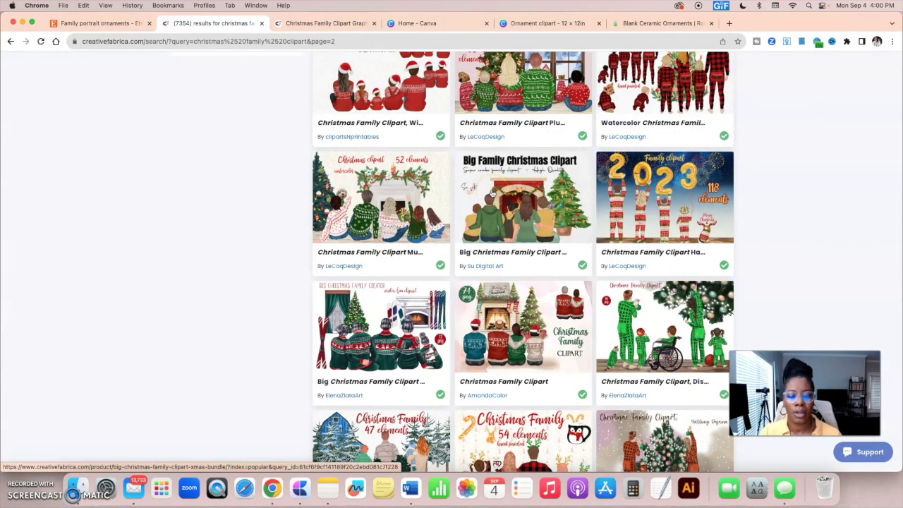
scroll(491, 194, "down", 2)
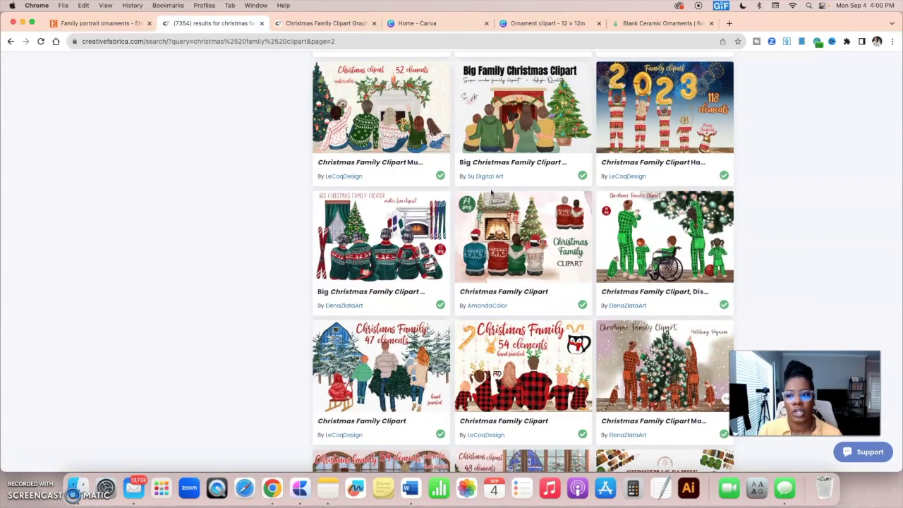
Compare GiftShopMKM's custom family ornament listing on Etsy with the Christmas family clipart results on Creative Fabrica
left_click(33, 128)
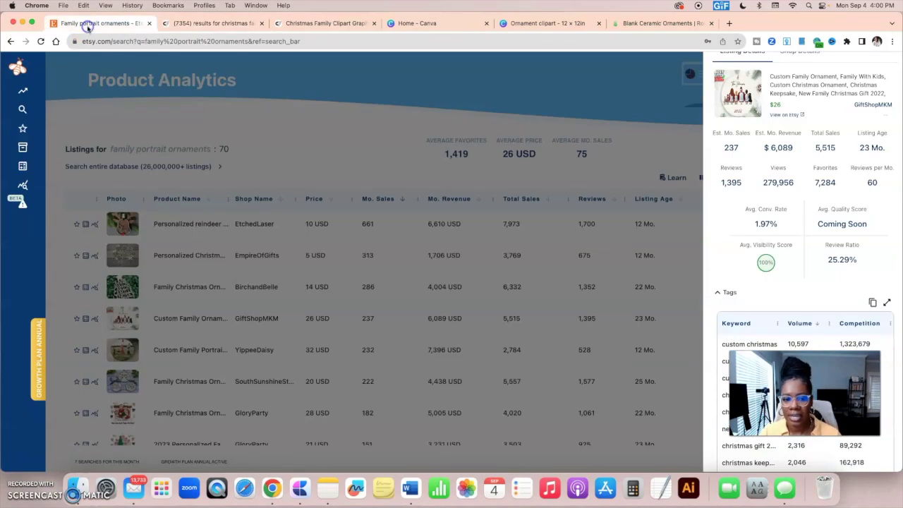
left_click(91, 24)
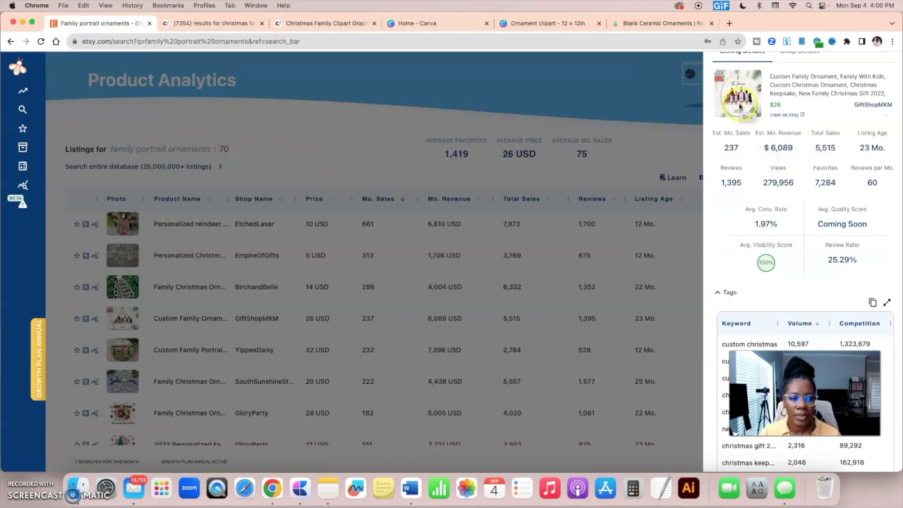
left_click(738, 99)
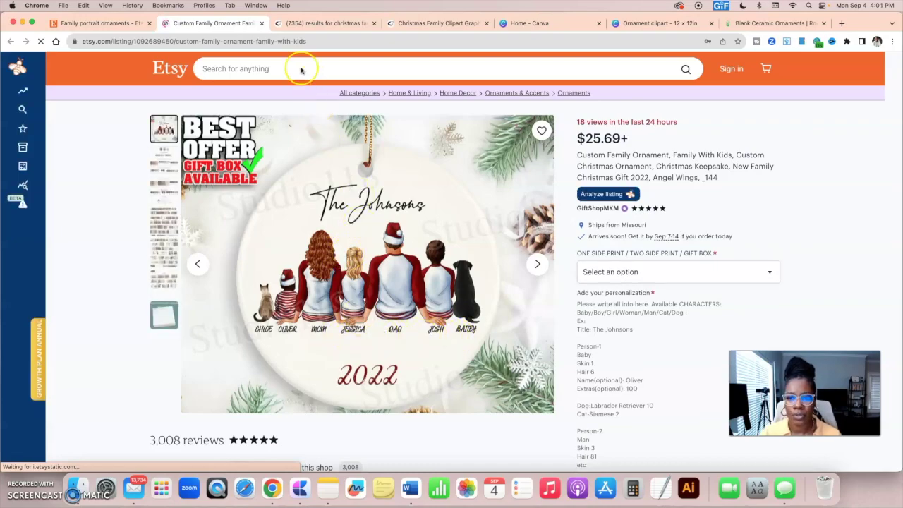
left_click(261, 24)
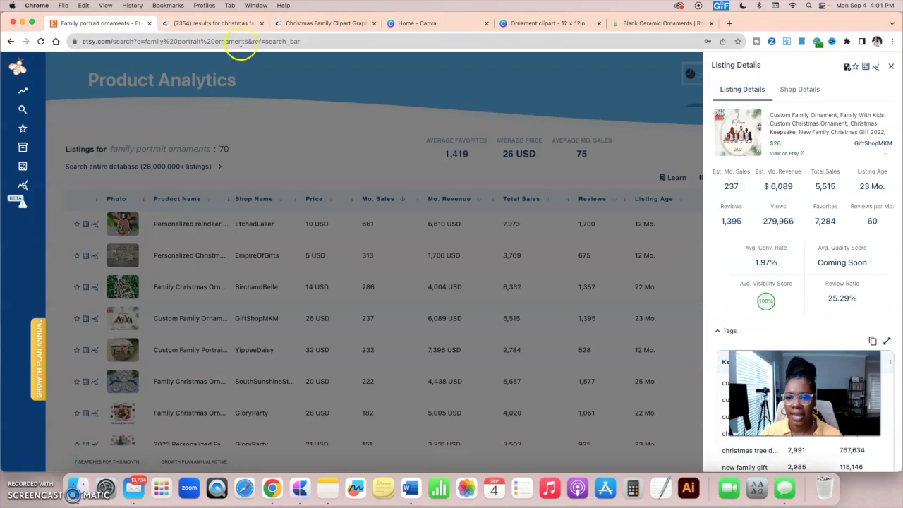
left_click(343, 119)
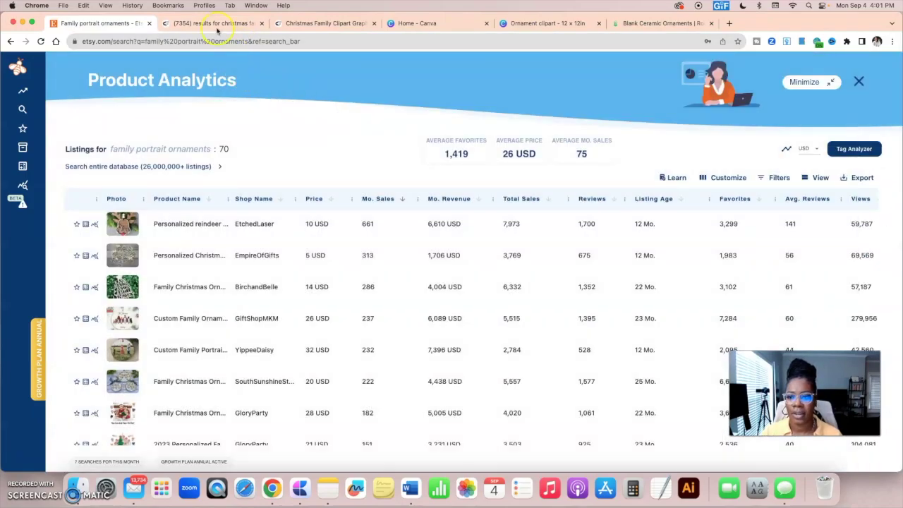
left_click(216, 25)
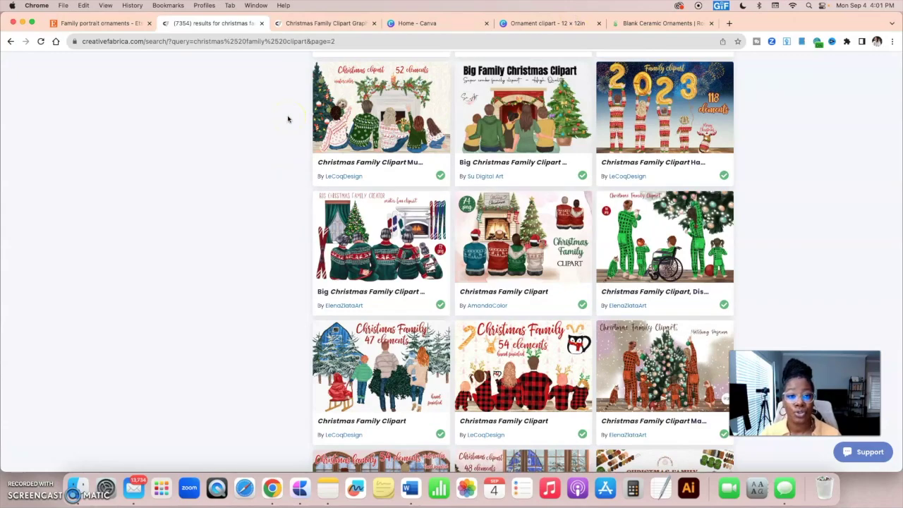
scroll(288, 119, "up", 3)
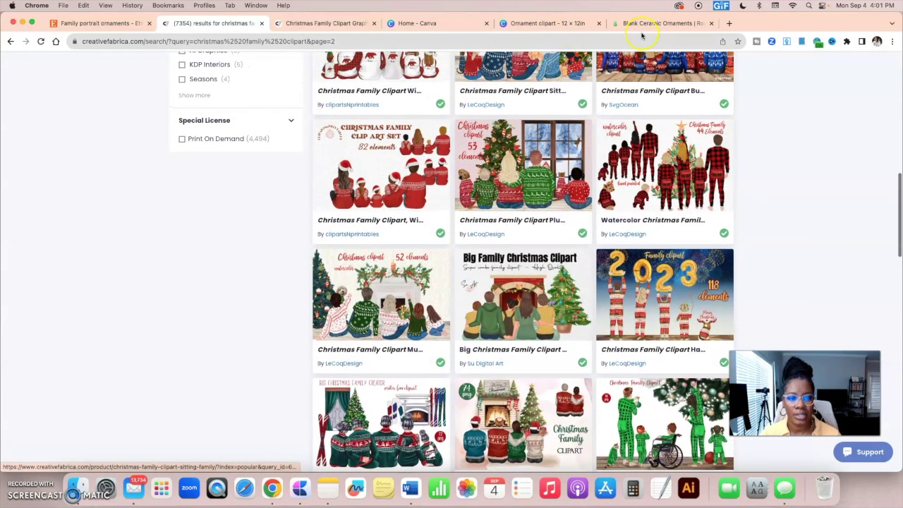
Switch to Printify and open the Ceramic Ornament, 4 Shapes from the ornaments catalog in the design editor
left_click(640, 24)
left_click(348, 111)
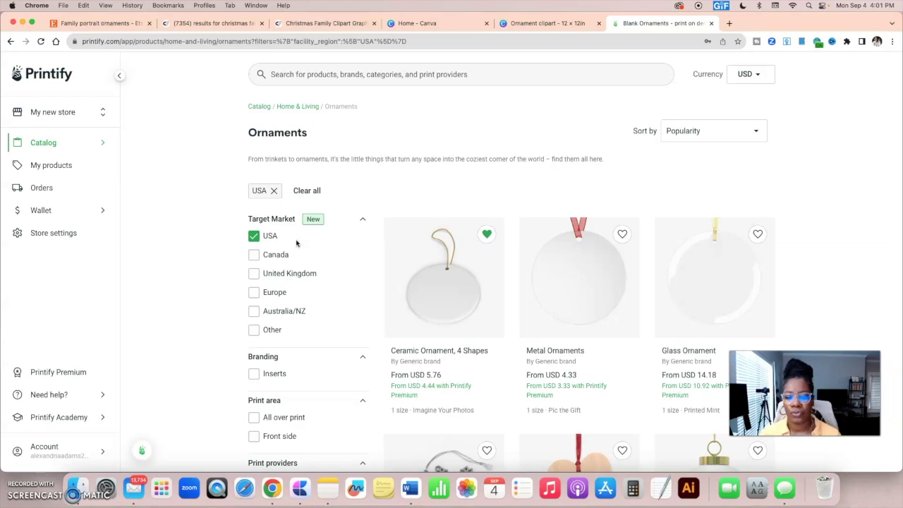
left_click(443, 279)
left_click(536, 214)
scroll(717, 288, "down", 3)
left_click(734, 305)
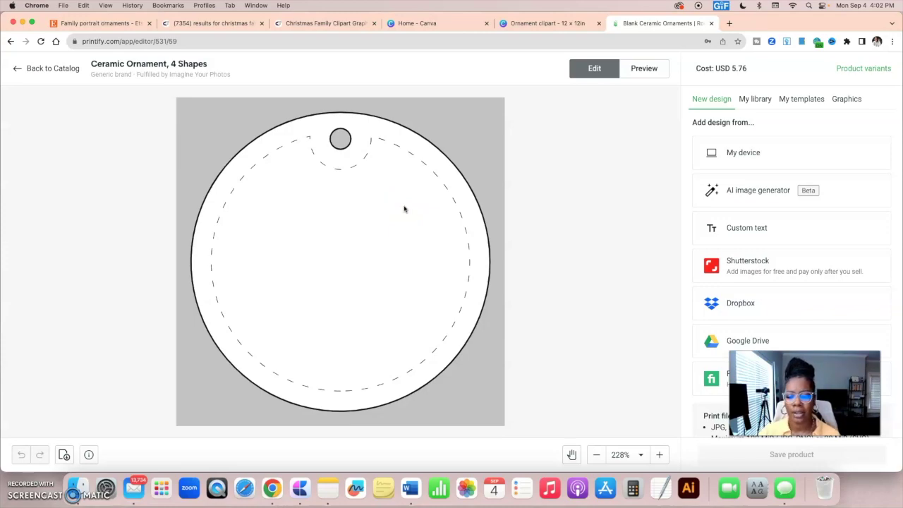
left_click(556, 154)
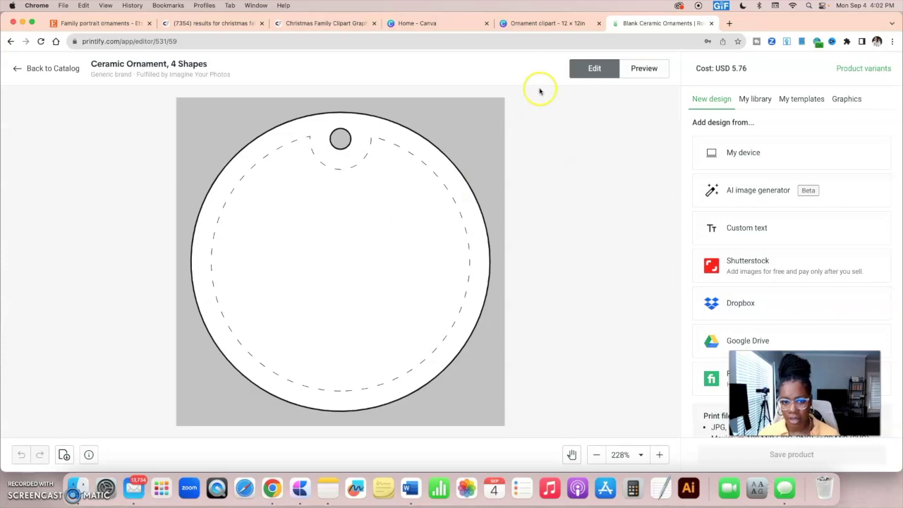
Switch to the Ornament clipart design in Canva and examine the couple clipart on page 26 and the circle template on page 27
left_click(539, 27)
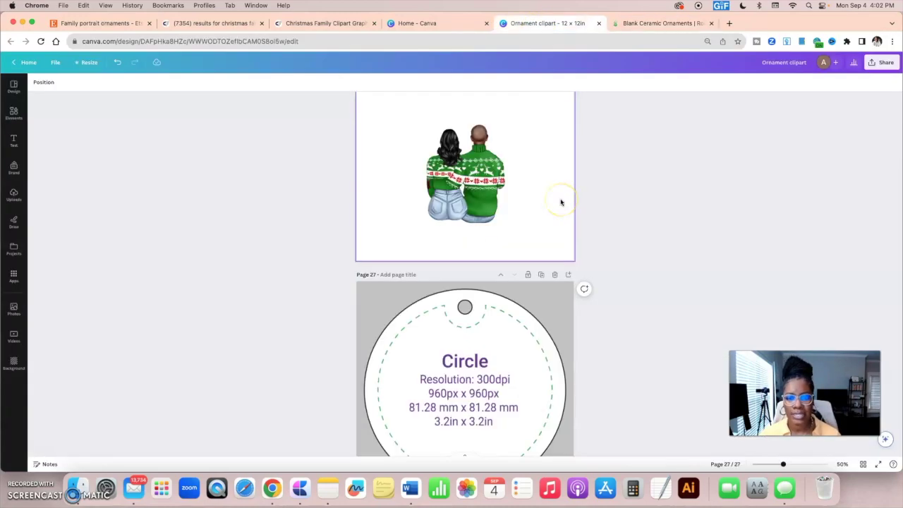
scroll(550, 183, "up", 1)
left_click(458, 191)
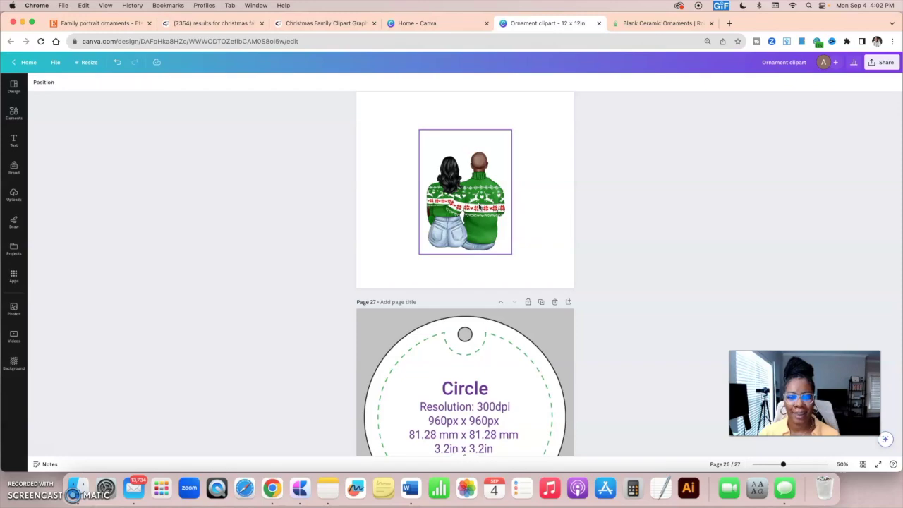
left_click(480, 199)
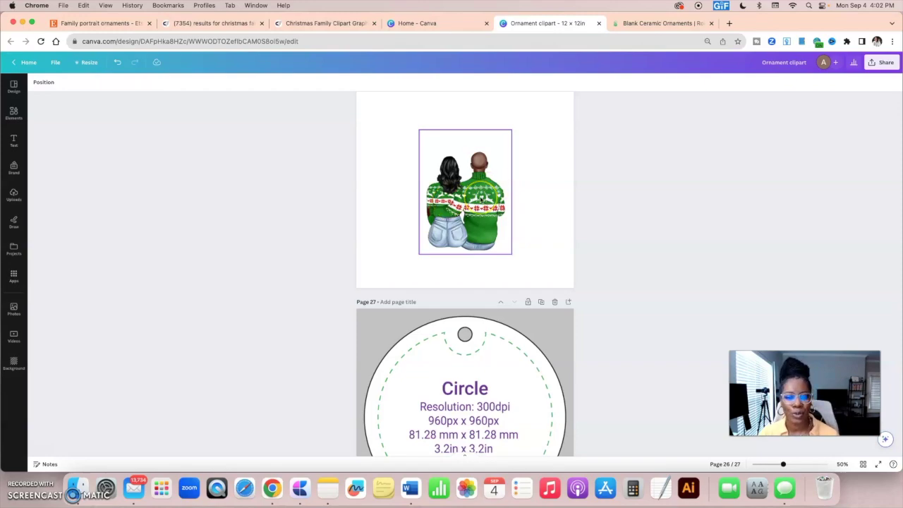
scroll(466, 233, "down", 1)
left_click(455, 237)
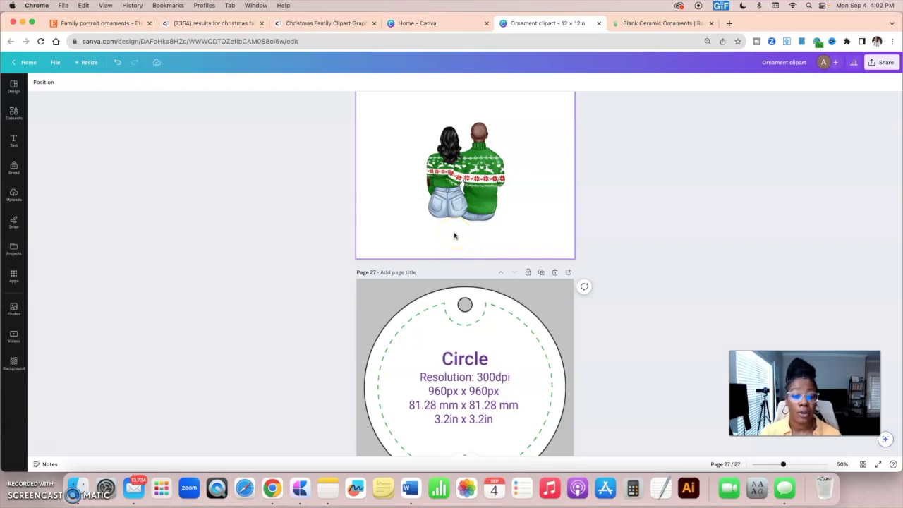
scroll(455, 236, "down", 3)
left_click(509, 256)
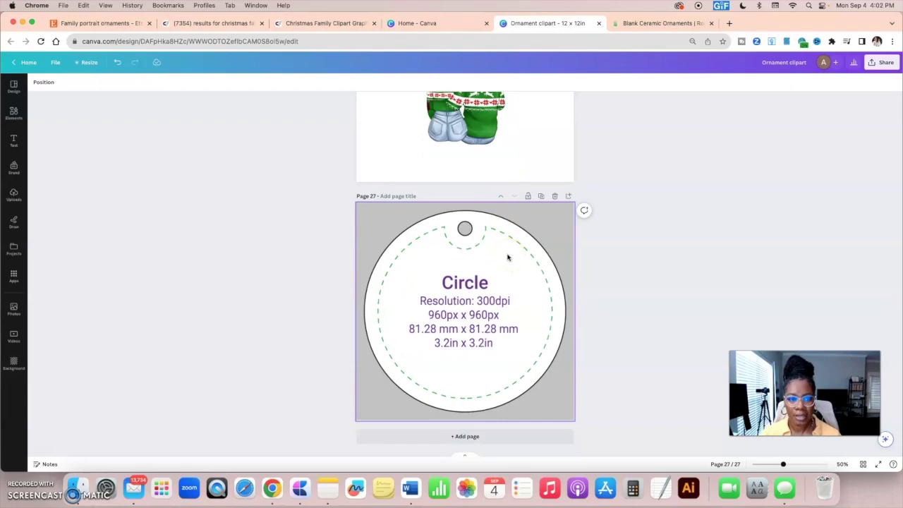
Locate the design template download for the ceramic ornament in Printify and return to the circle template page in Canva
left_click(638, 24)
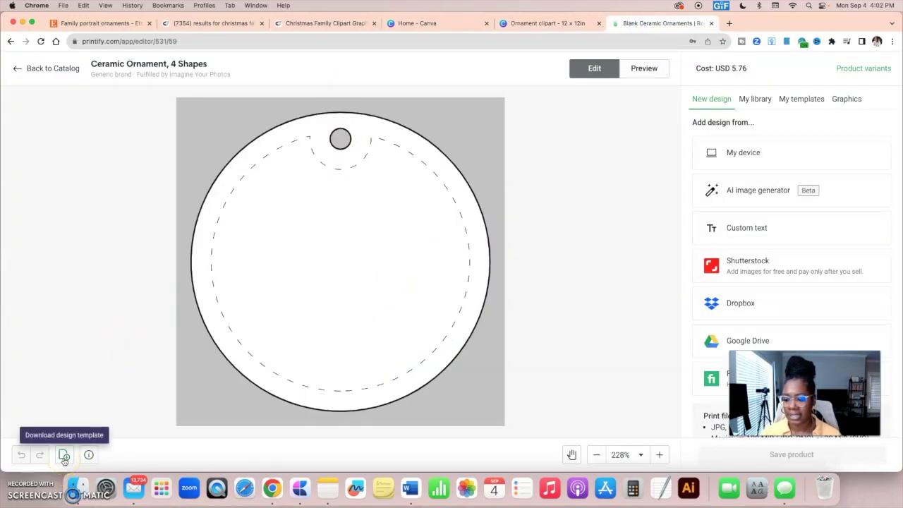
left_click(528, 203)
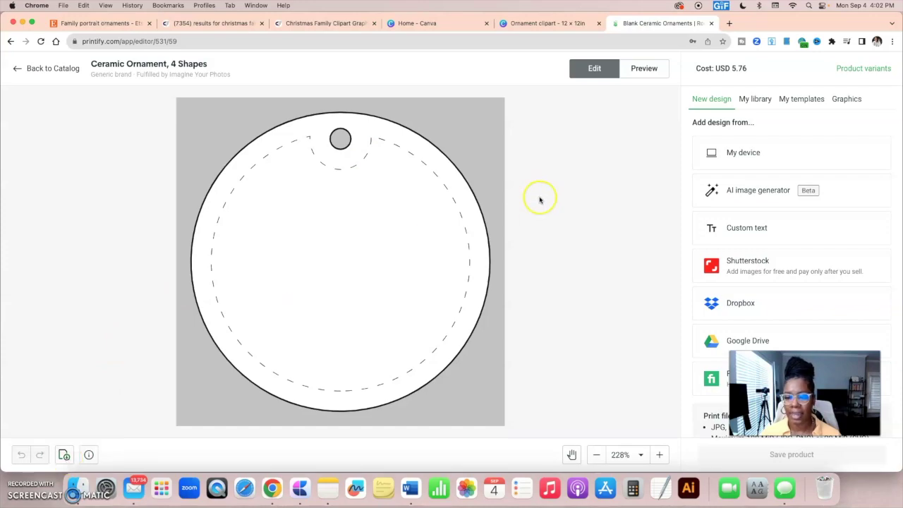
left_click(560, 23)
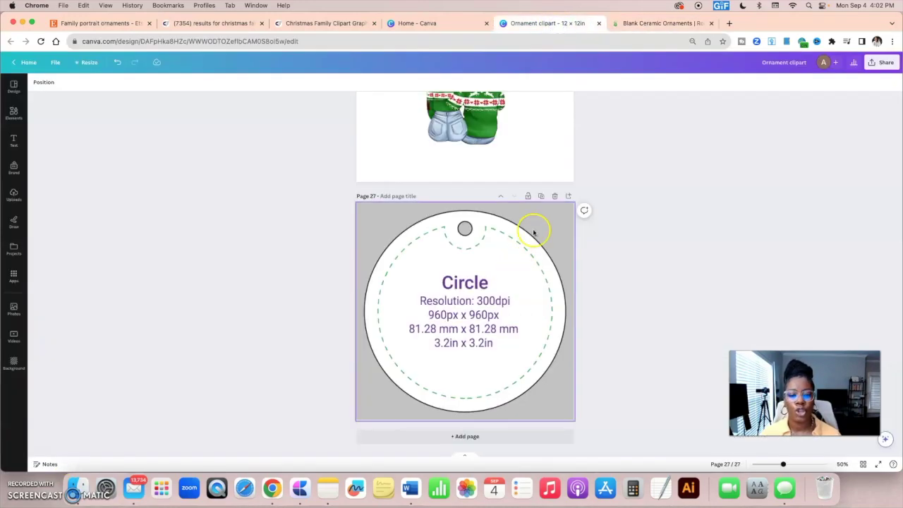
scroll(533, 233, "up", 3)
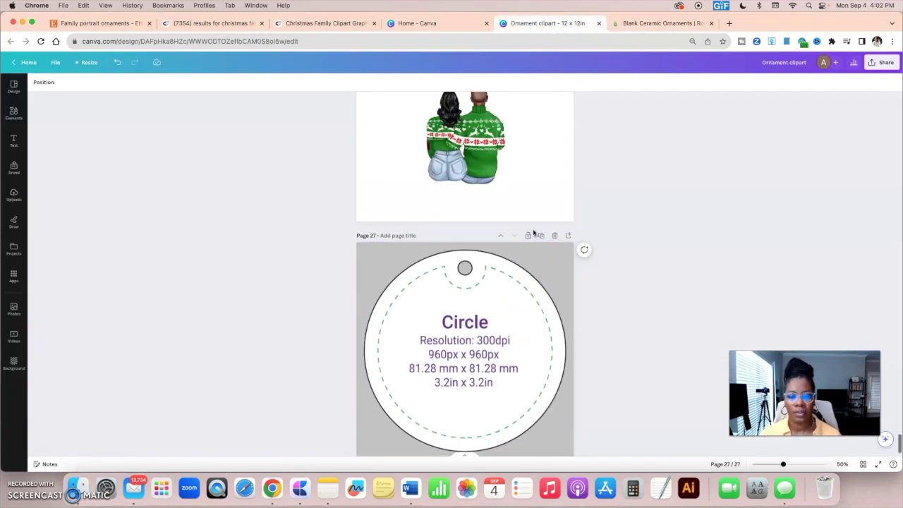
Move the grouped couple clipart from page 26 onto the circle ornament template on page 27
left_click(513, 236)
left_click_drag(399, 129, 581, 259)
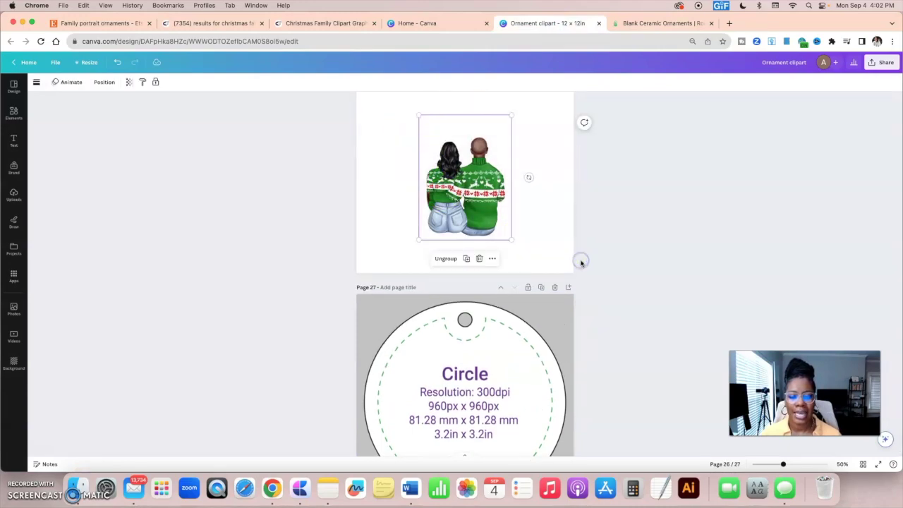
scroll(512, 218, "down", 2)
left_click_drag(463, 207, 472, 343)
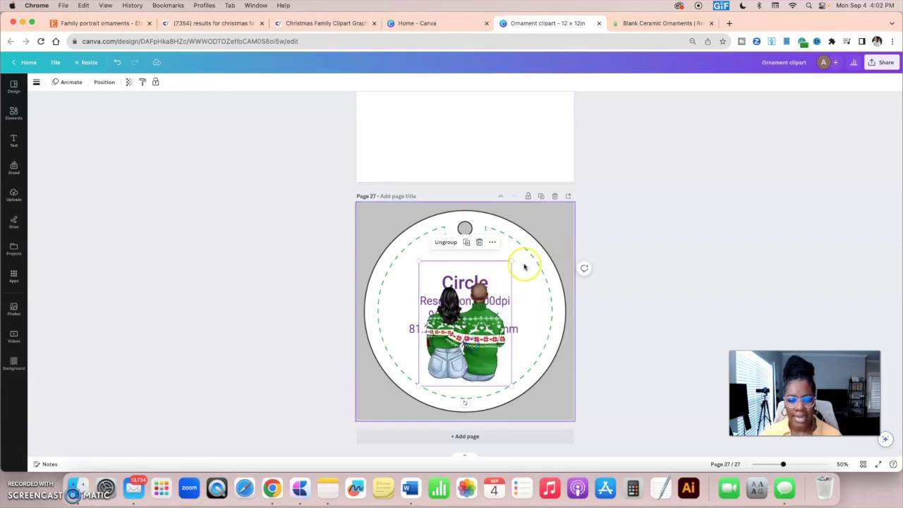
Enlarge the couple clipart slightly and centre it inside the circle template's dashed safe area
left_click_drag(513, 259, 524, 242)
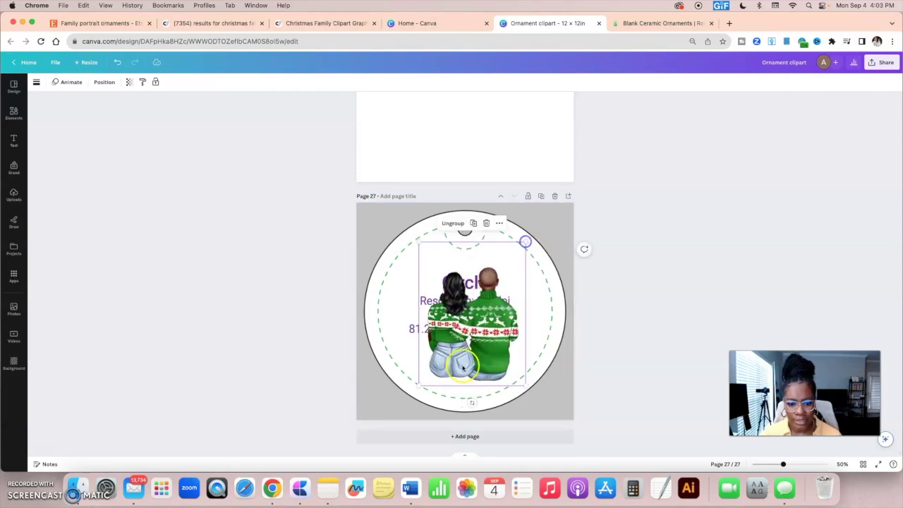
left_click_drag(461, 390, 457, 363)
left_click_drag(457, 362, 457, 355)
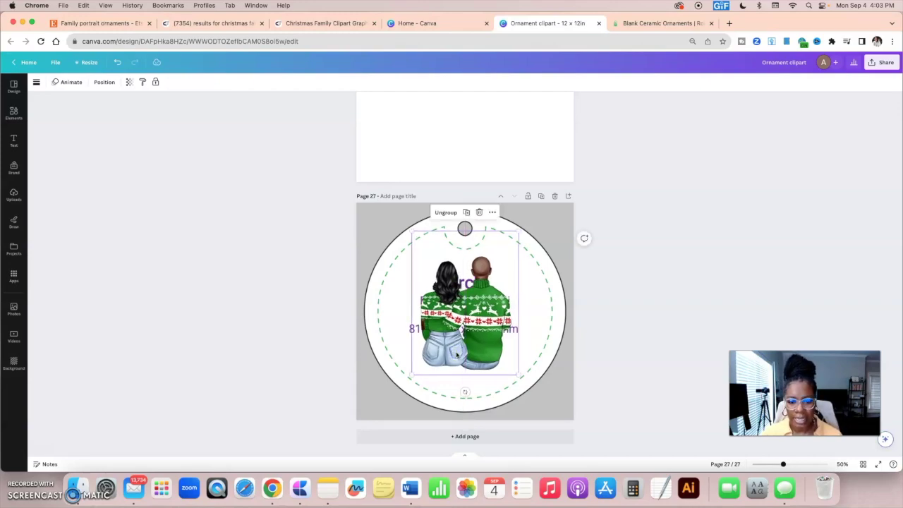
Remove the circle template image from behind the couple on page 27 and undo the removal
left_click(543, 304)
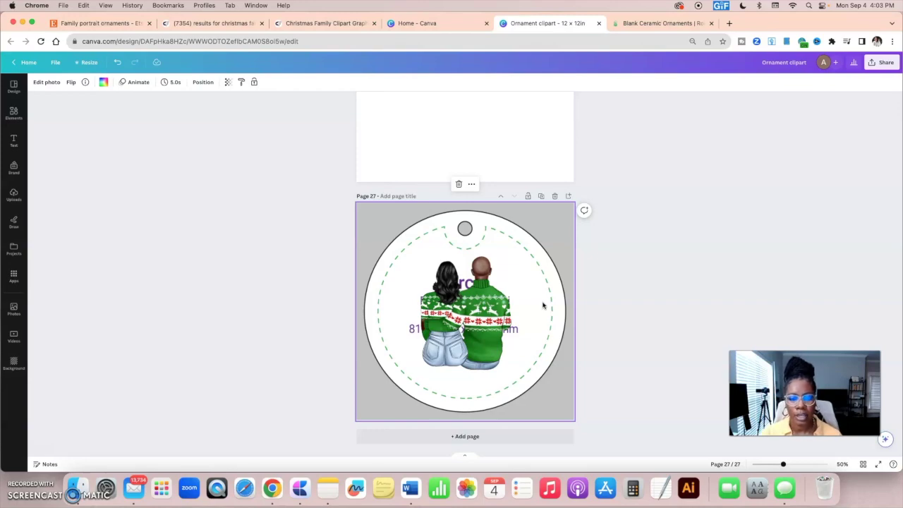
key("Delete")
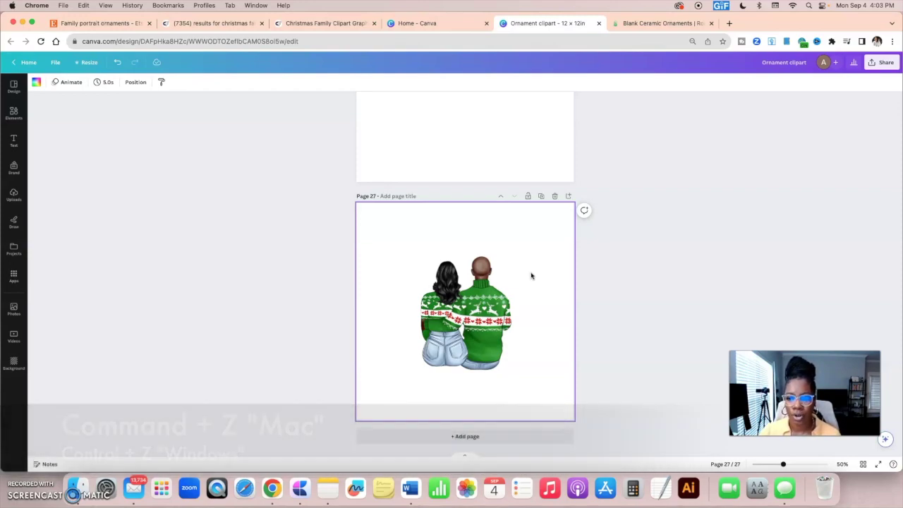
key("super+z")
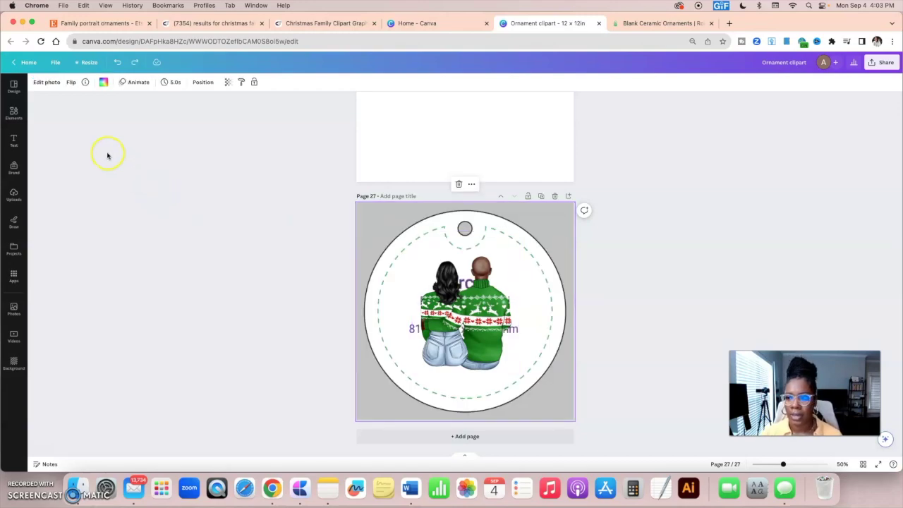
Add a text box directly beneath the couple clipart and enter the couple's first names joined by an ampersand
left_click(14, 142)
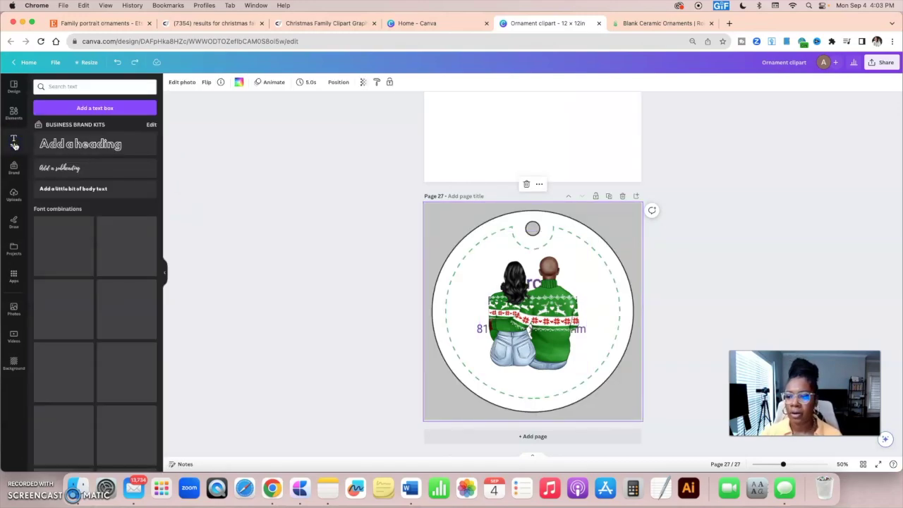
left_click(117, 109)
left_click(524, 310)
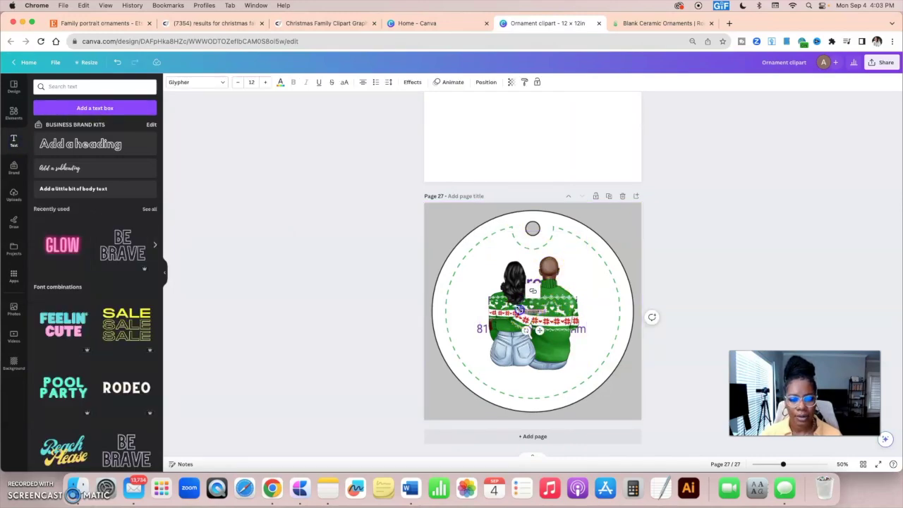
left_click_drag(524, 310, 512, 375)
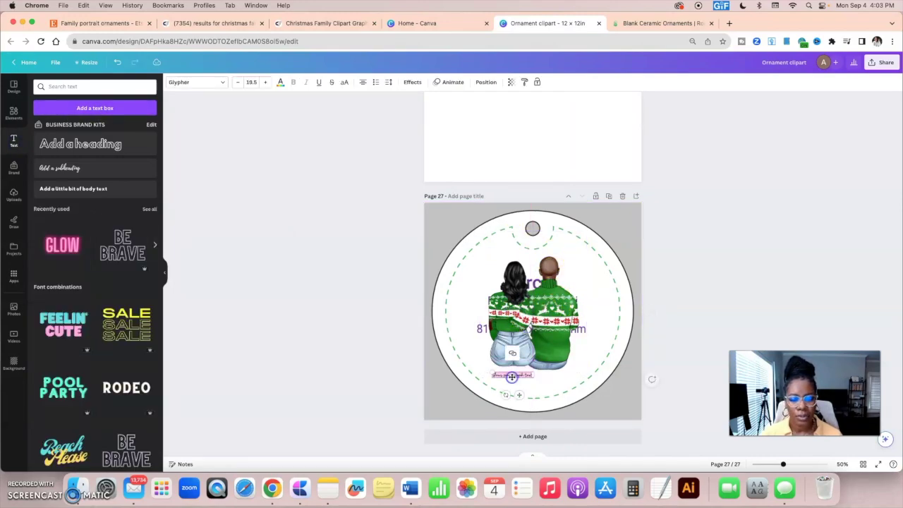
type("Est. 2023")
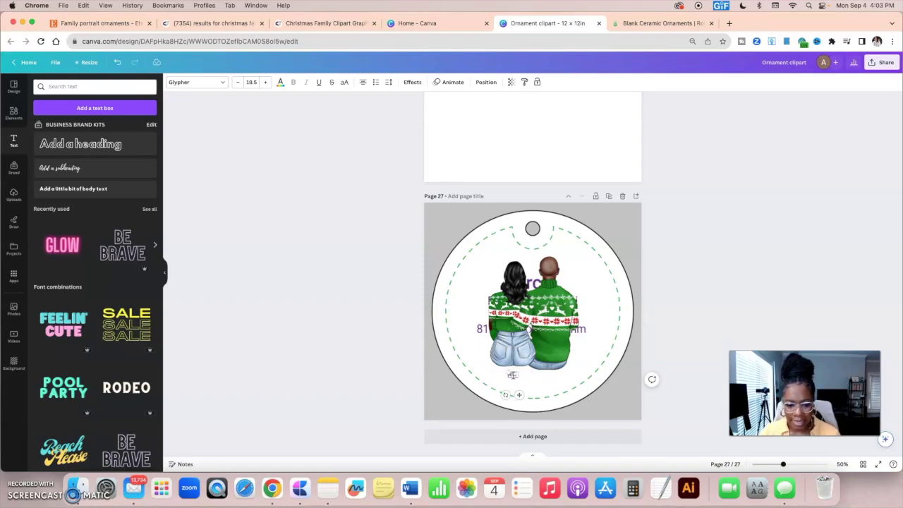
key("BackSpace")
key("BackSpace")
key("BackSpace")
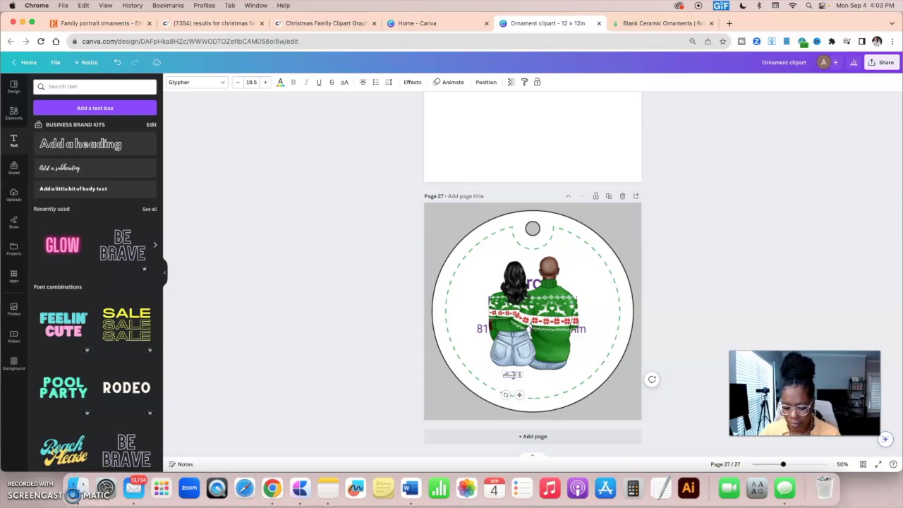
Enlarge the names text to a font size of about 40.7 and position it beneath the couple
left_click(519, 375)
left_click(520, 375)
left_click_drag(497, 378, 537, 380)
left_click(452, 377)
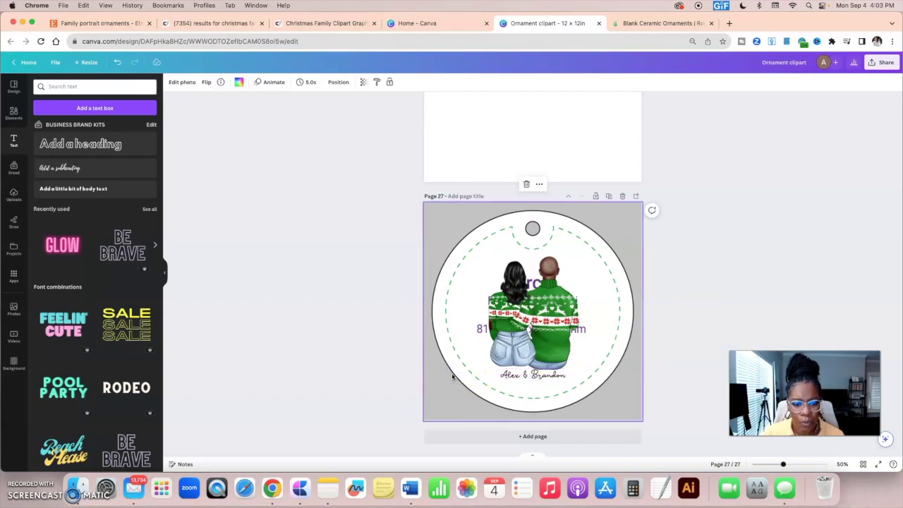
left_click(531, 375)
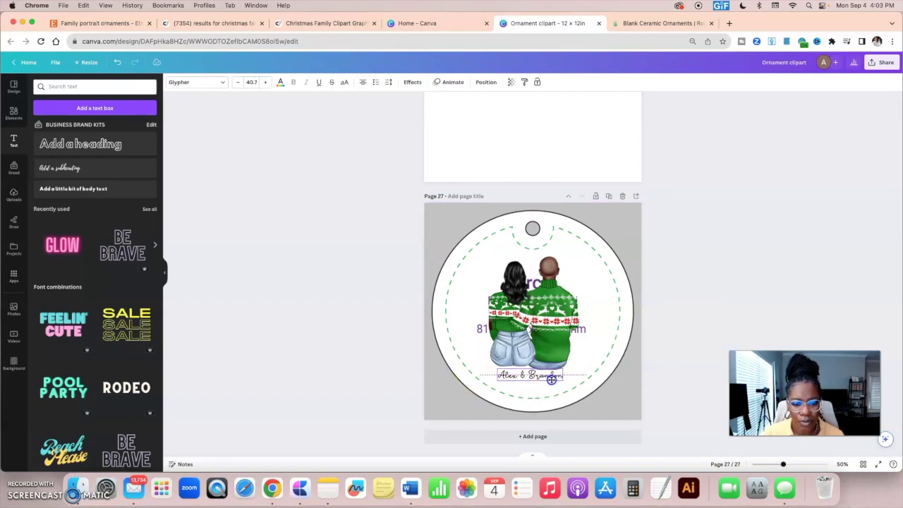
Search the elements for 2023, insert the brush-lettered 2023 graphic, and shrink it to about 1.1 by 0.8 in beneath the names
left_click(30, 86)
left_click(14, 113)
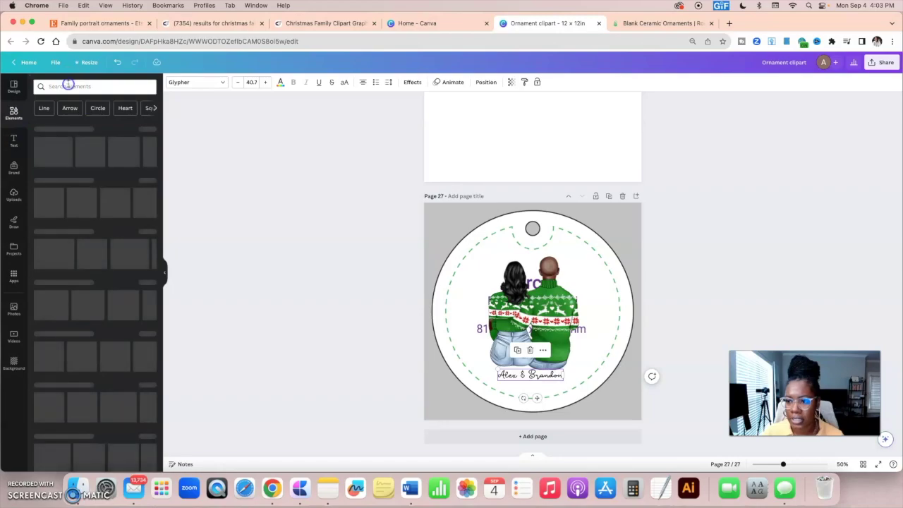
left_click(68, 85)
type("2023")
key("Return")
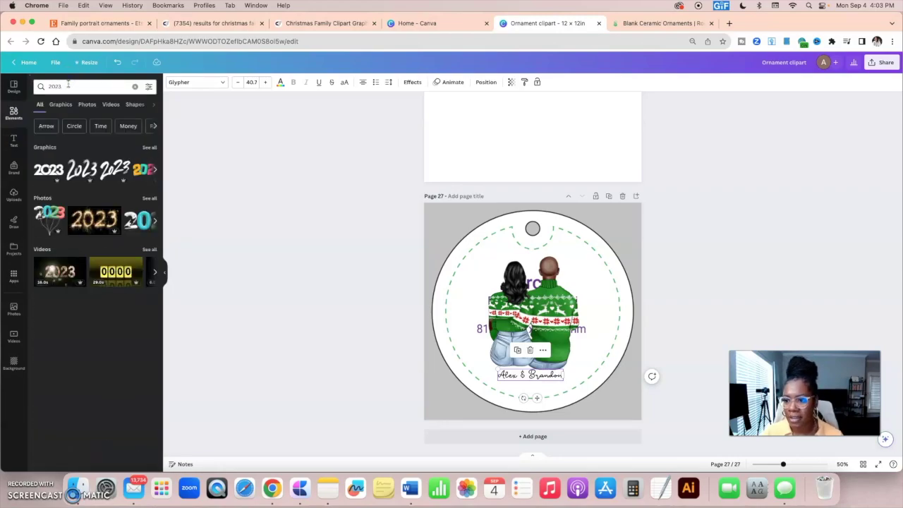
left_click(82, 169)
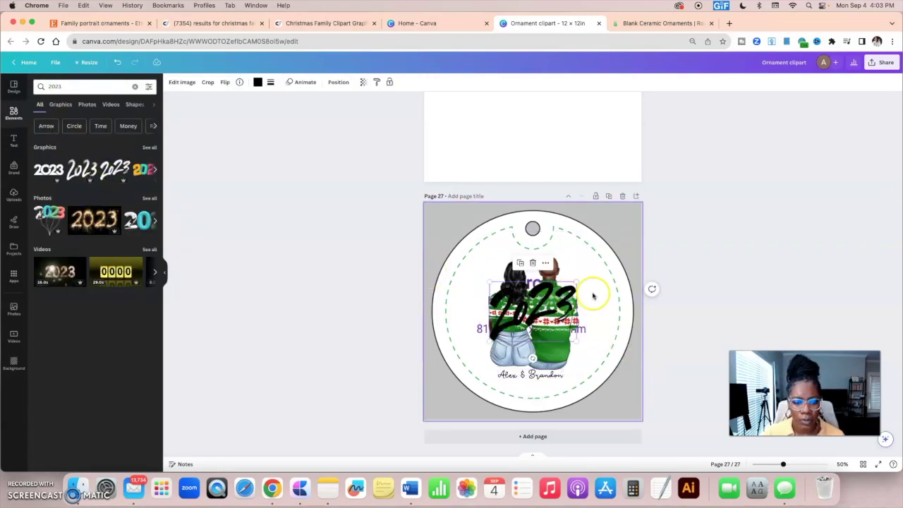
left_click_drag(581, 283, 544, 398)
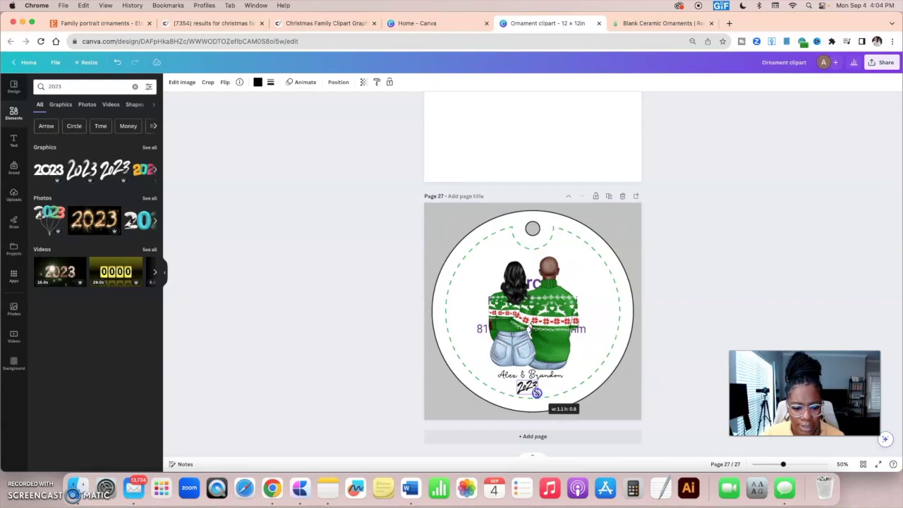
Delete the circle template image from page 27, leaving only the couple, names and 2023 graphic
left_click(600, 391)
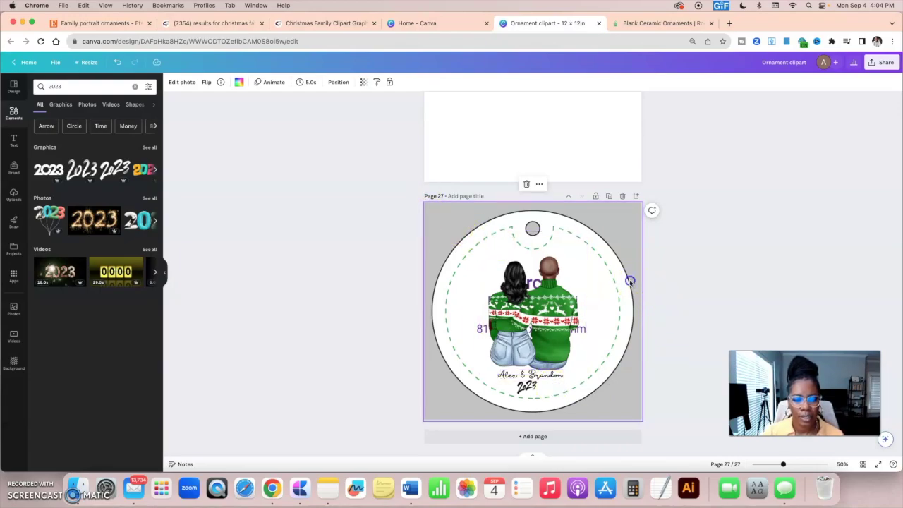
key("Delete")
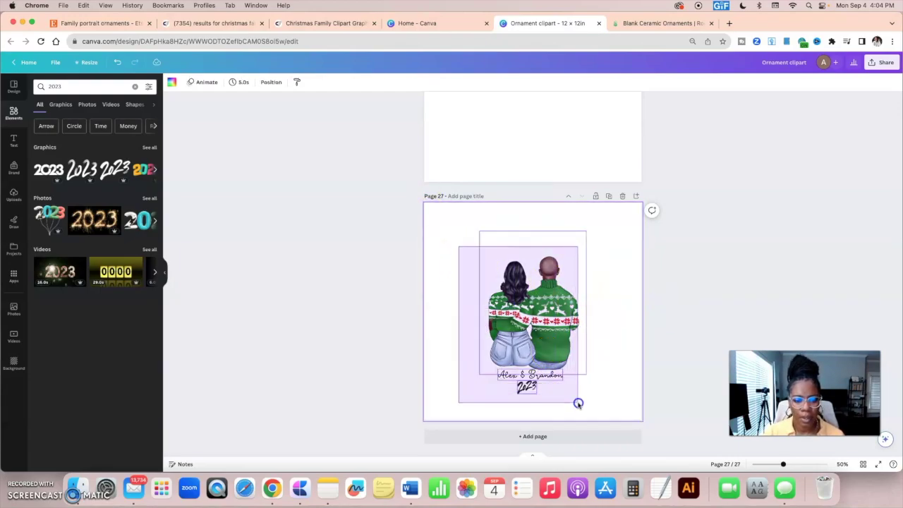
left_click(500, 258)
left_click(732, 193)
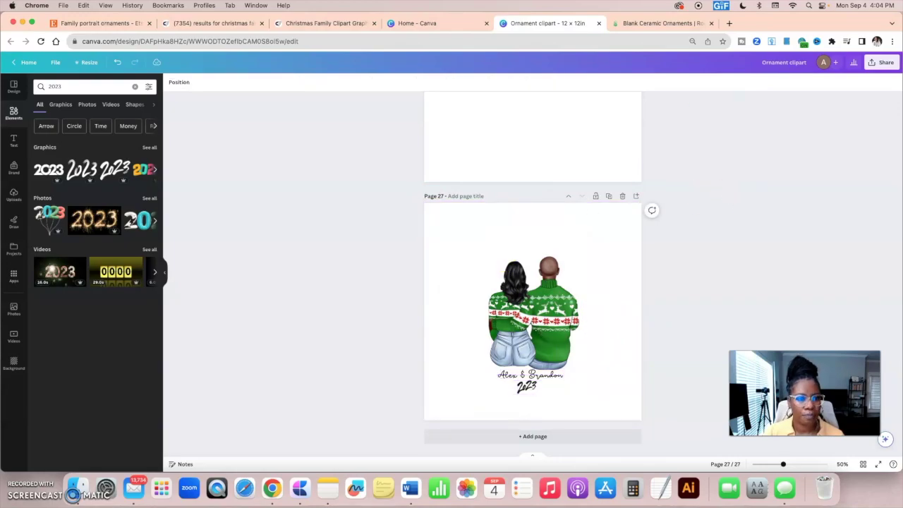
Set up a PNG download of the design that includes only the current page, page 27
left_click(881, 62)
left_click(783, 256)
left_click(874, 204)
left_click(861, 221)
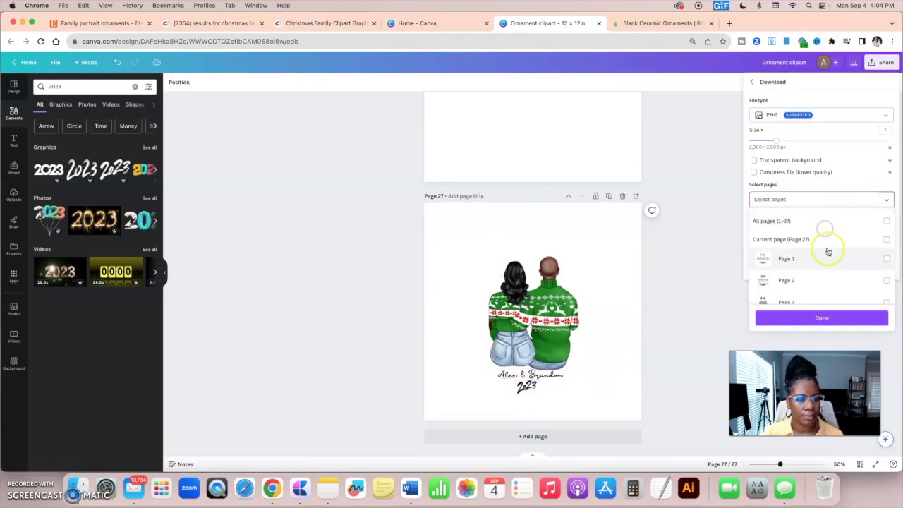
scroll(827, 269, "down", 10)
left_click(800, 288)
Download page 27 with a transparent background at size 1.875 (3,750 × 3,750 px)
left_click(803, 160)
left_click(823, 141)
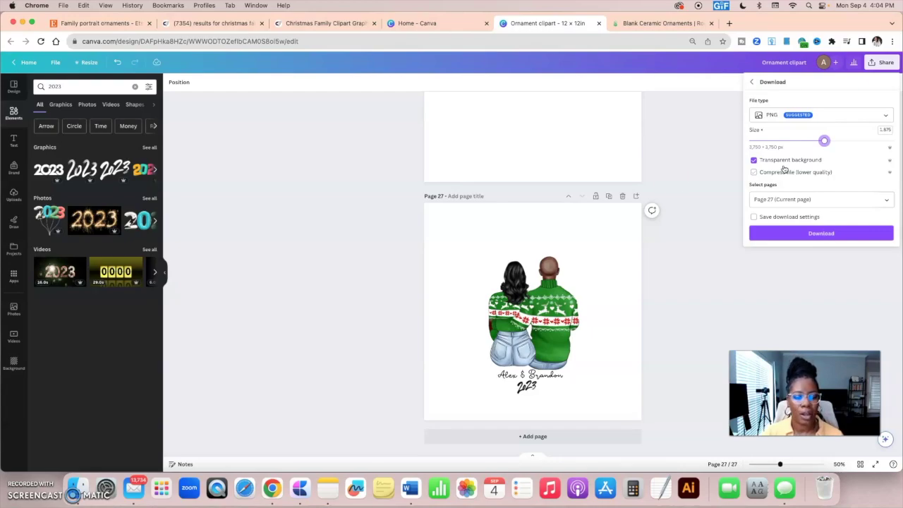
left_click(467, 240)
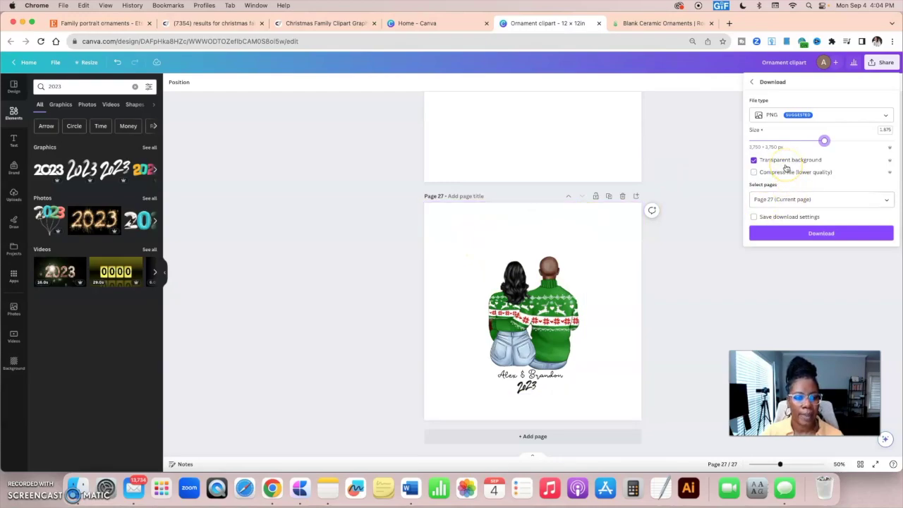
left_click(802, 237)
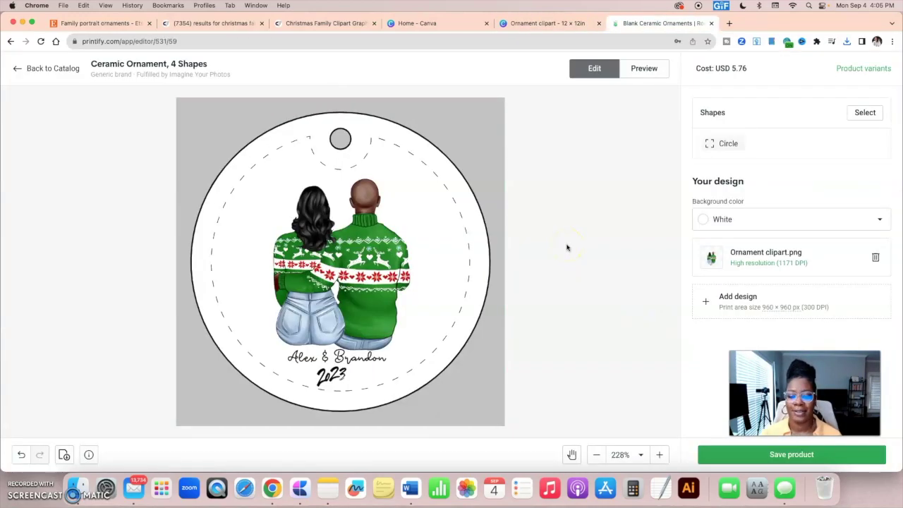
Switch to Printify and preview the front view of the circle ceramic ornament with the couple design
left_click_drag(508, 269, 436, 273)
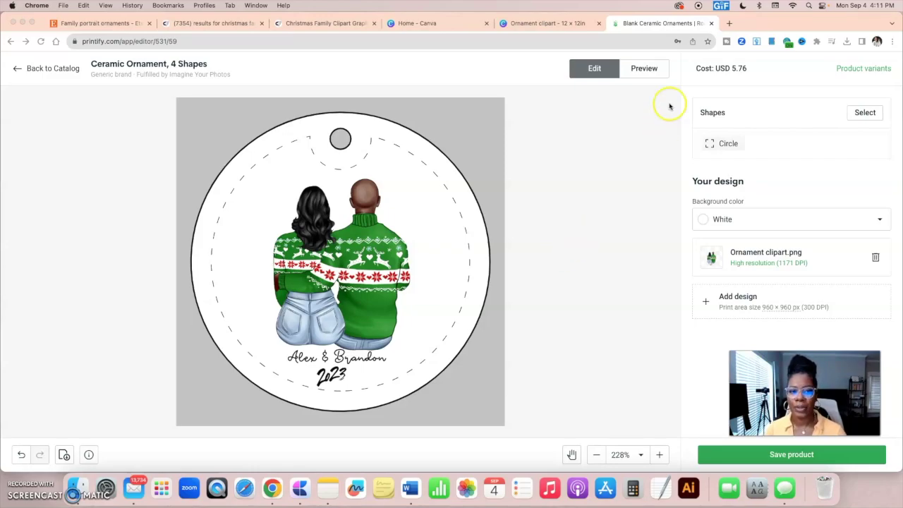
left_click(648, 69)
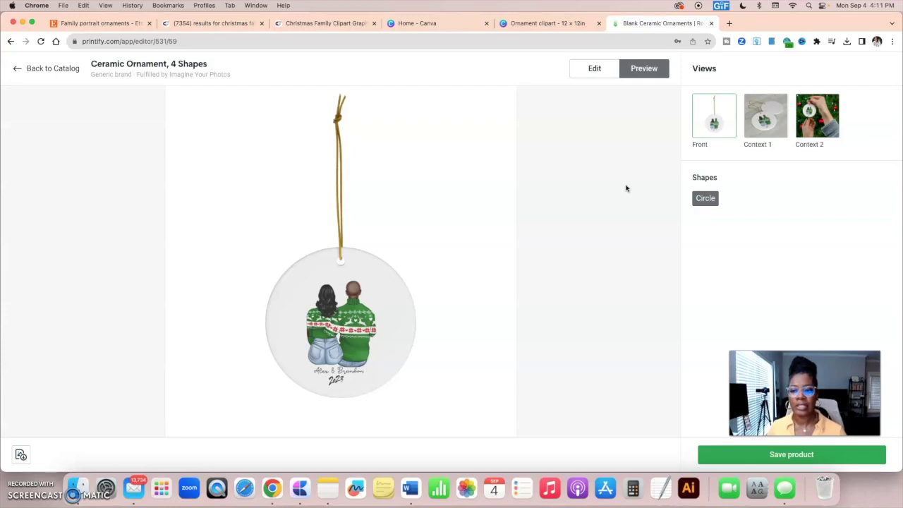
left_click(475, 226)
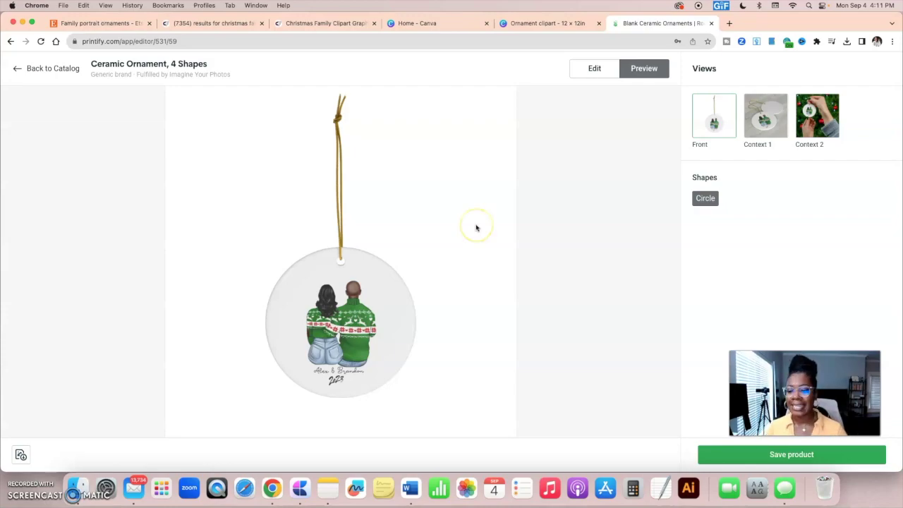